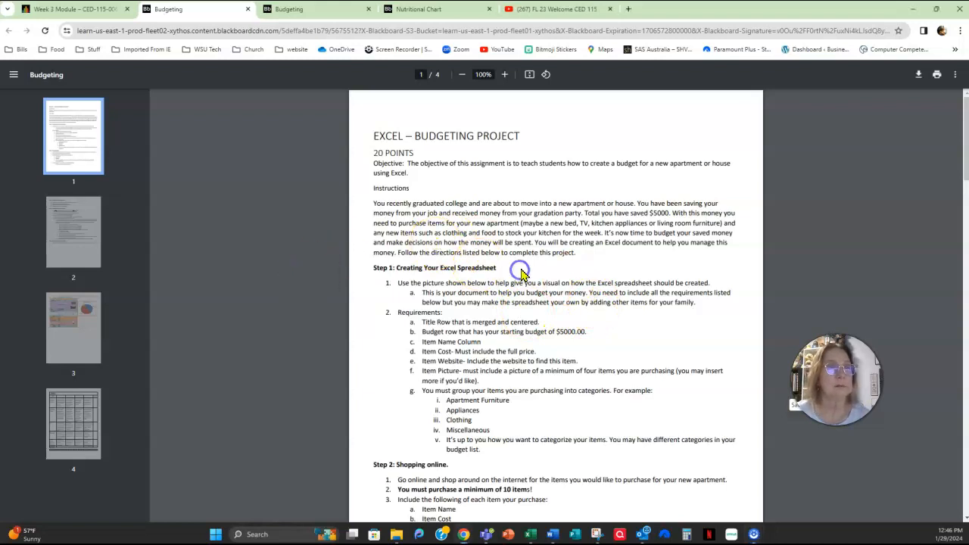
Examine the sample apartment budget spreadsheet and cost categories chart on page 3 of the Budgeting assignment
scroll(521, 272, down, 10)
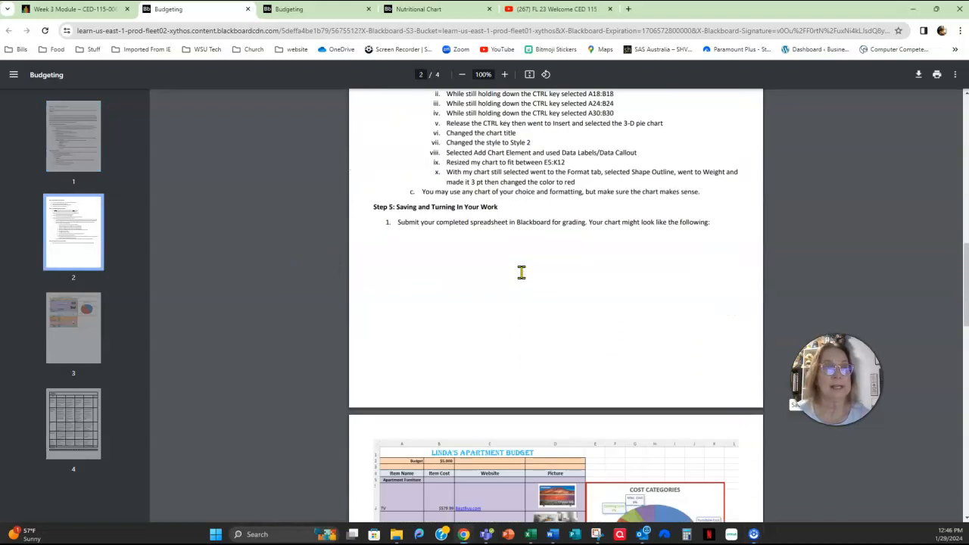
scroll(520, 273, down, 3)
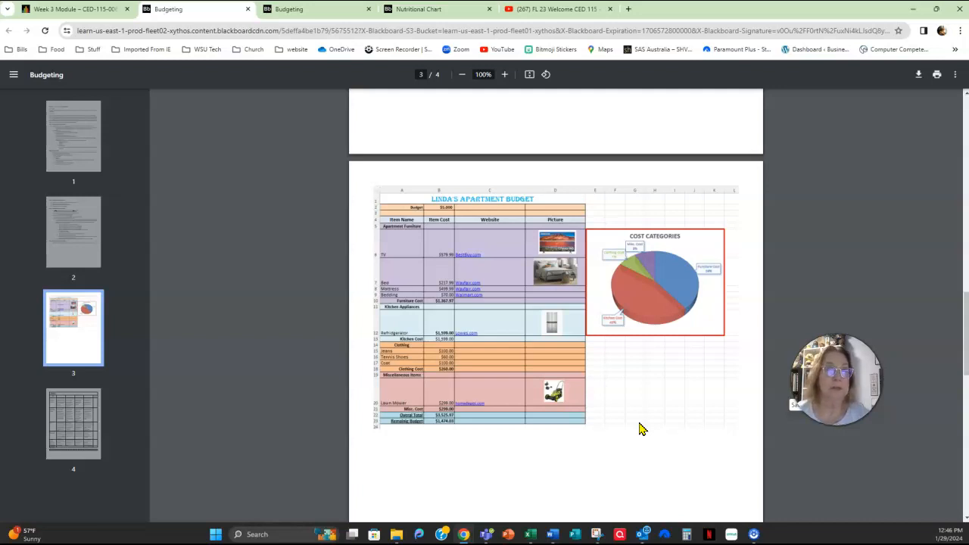
click(633, 378)
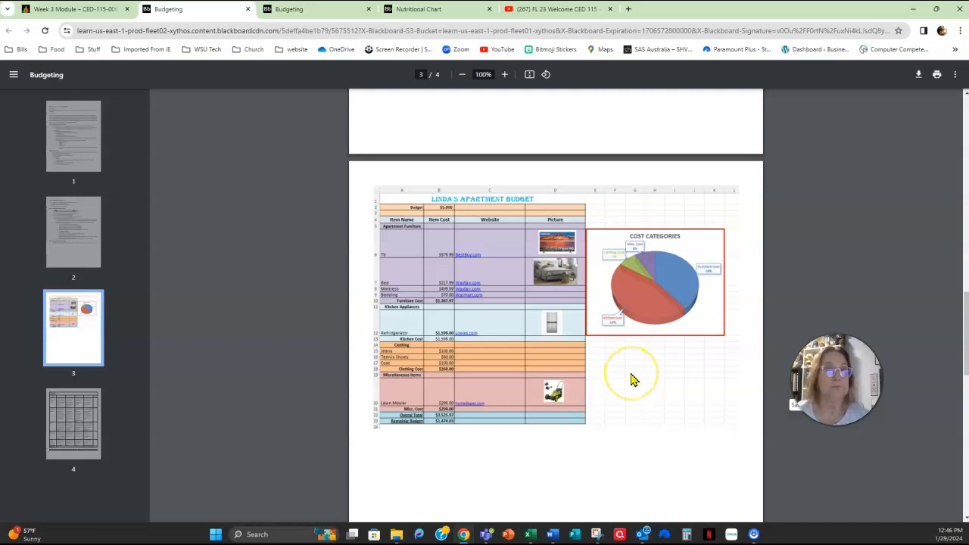
click(637, 365)
click(637, 375)
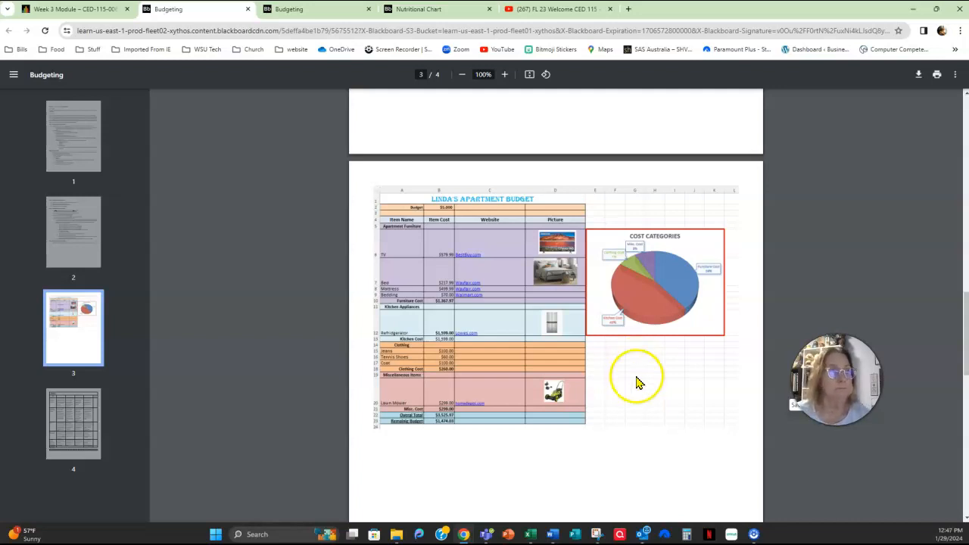
Read the assignment's instructions for creating the spreadsheet, shopping online, formatting, adding formulas and a graph, and submitting the work
scroll(638, 378, up, 4)
scroll(620, 311, up, 10)
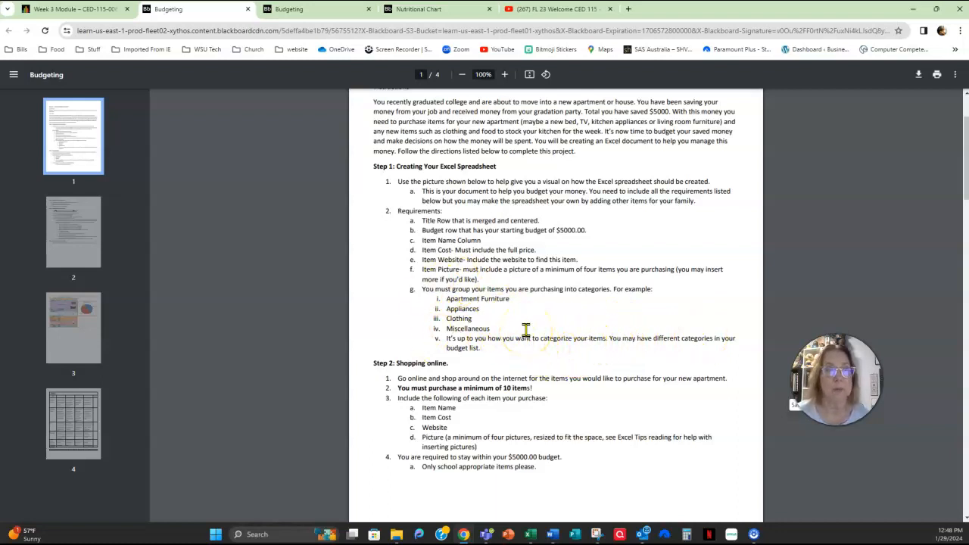
scroll(555, 401, down, 3)
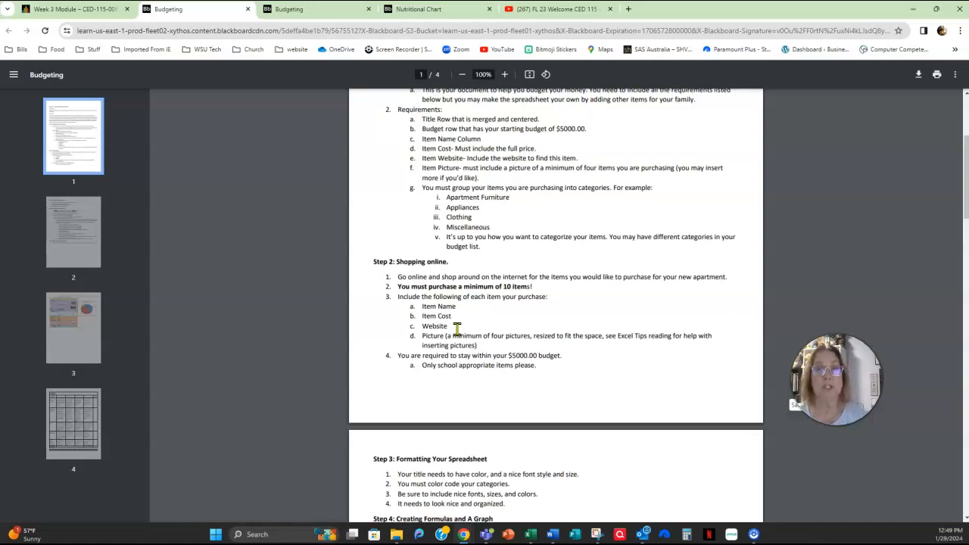
click(442, 289)
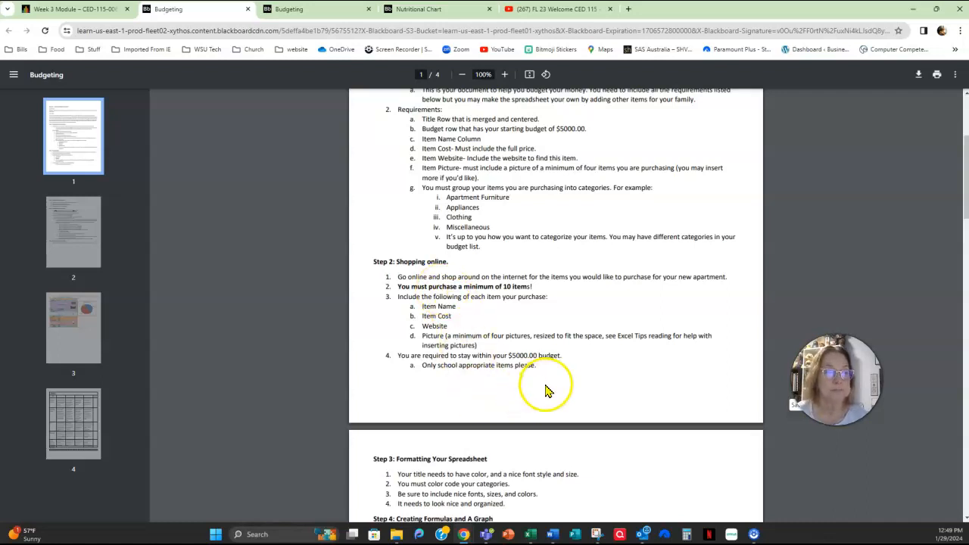
scroll(547, 389, down, 1)
scroll(549, 389, down, 1)
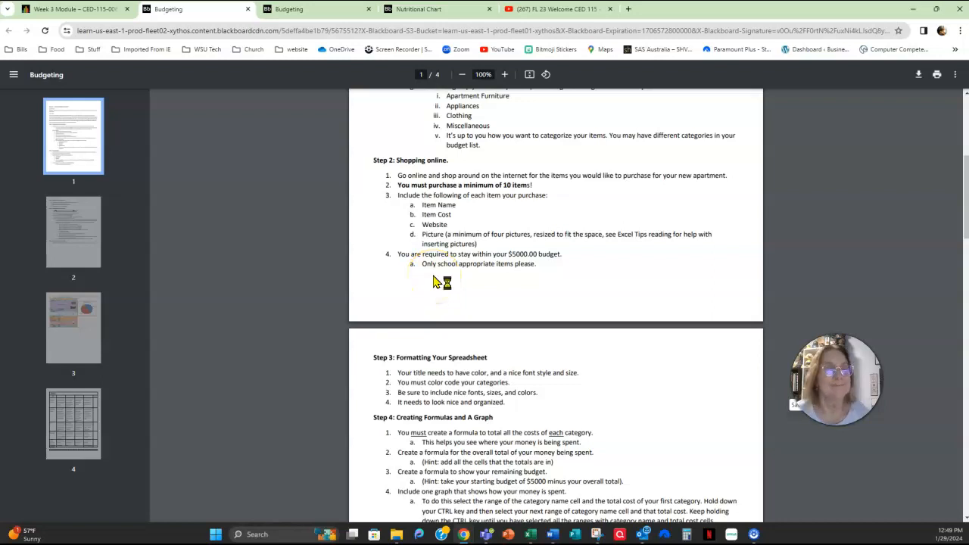
scroll(571, 362, down, 2)
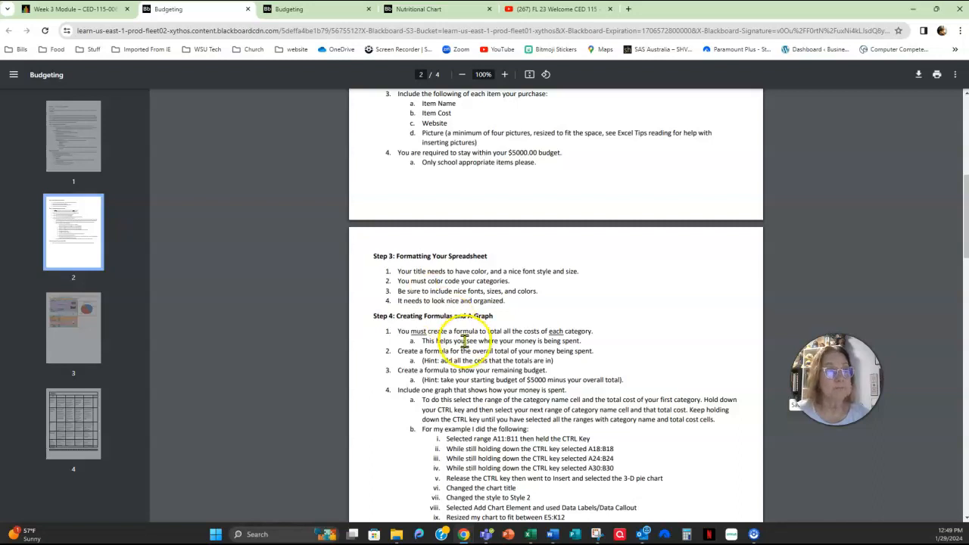
scroll(461, 379, down, 3)
scroll(481, 363, down, 2)
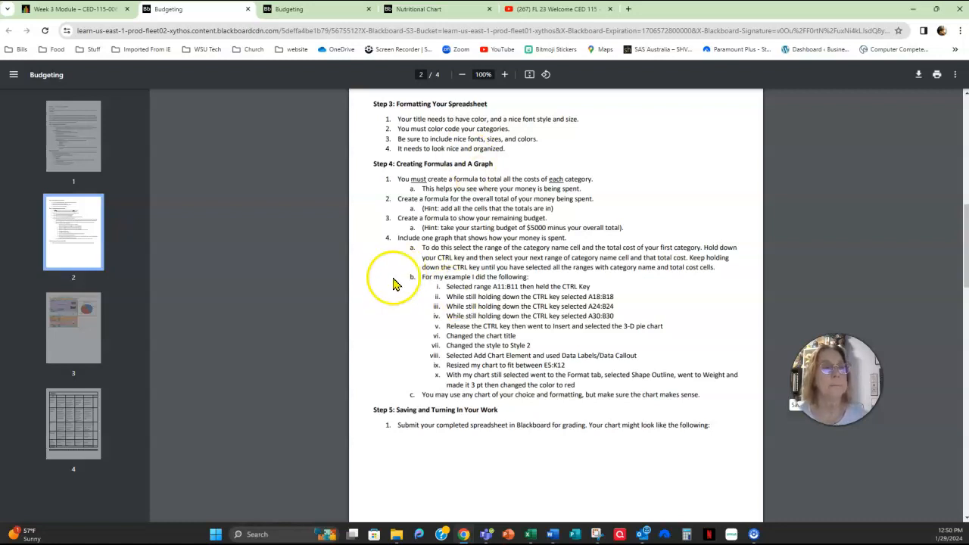
scroll(389, 298, down, 1)
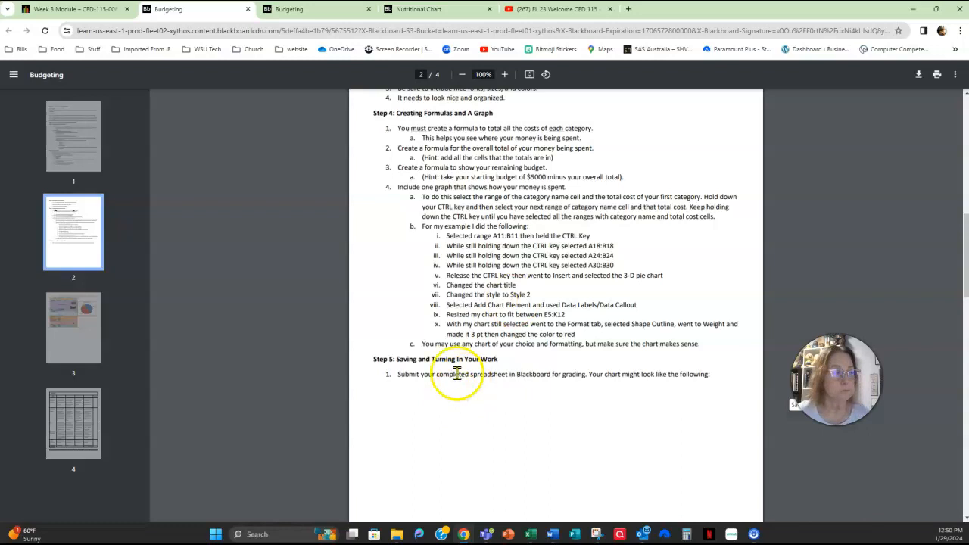
scroll(467, 411, down, 3)
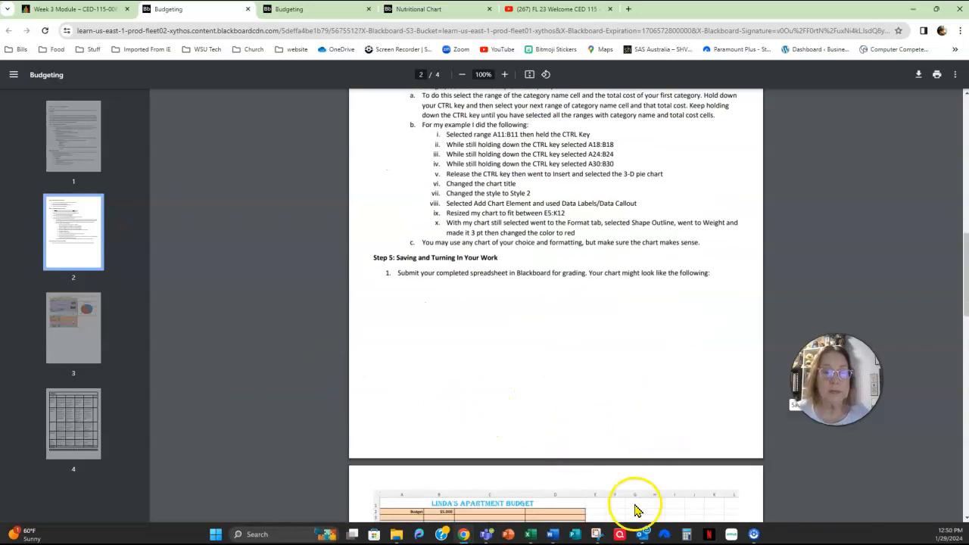
Switch to the Excel Budgeting Project workbook, maximized, and keep its ribbon permanently expanded
click(532, 534)
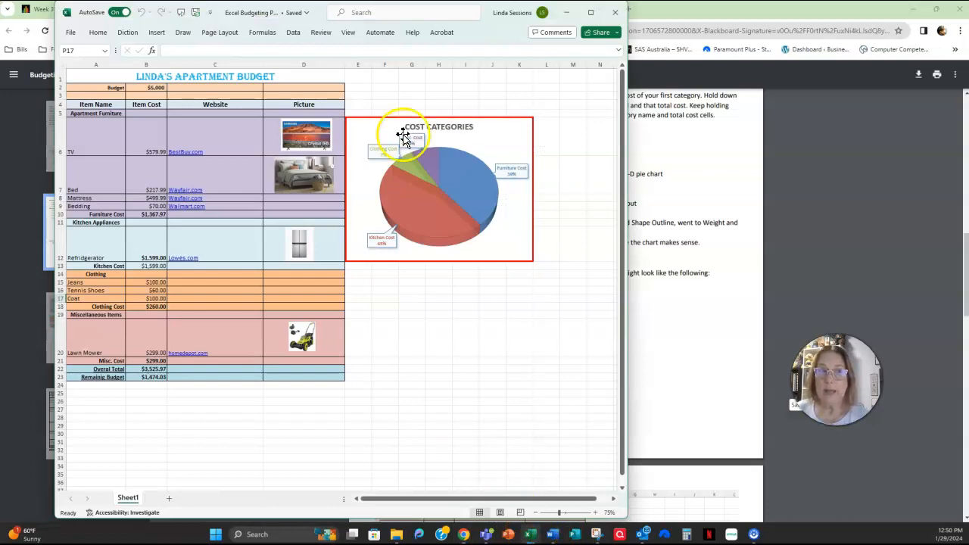
click(590, 12)
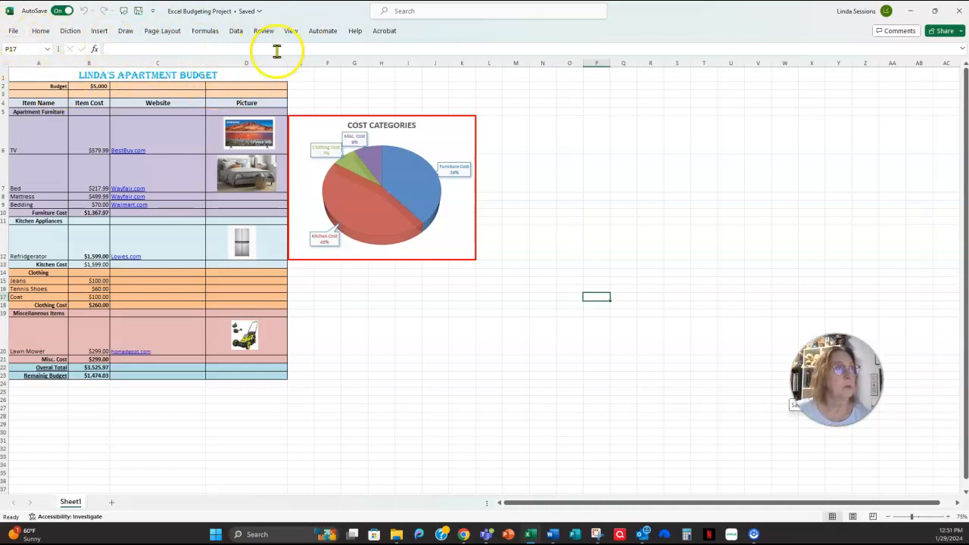
click(963, 50)
click(963, 50)
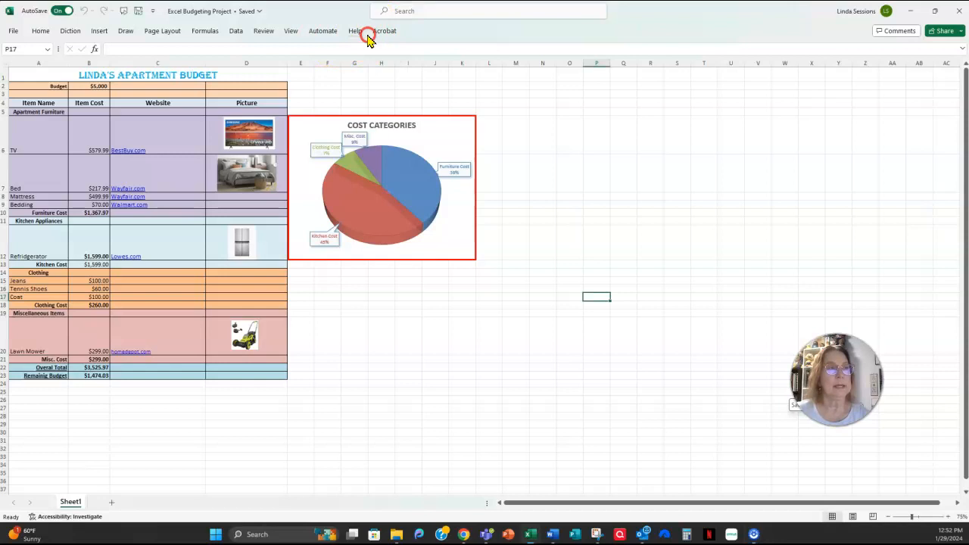
right_click(372, 41)
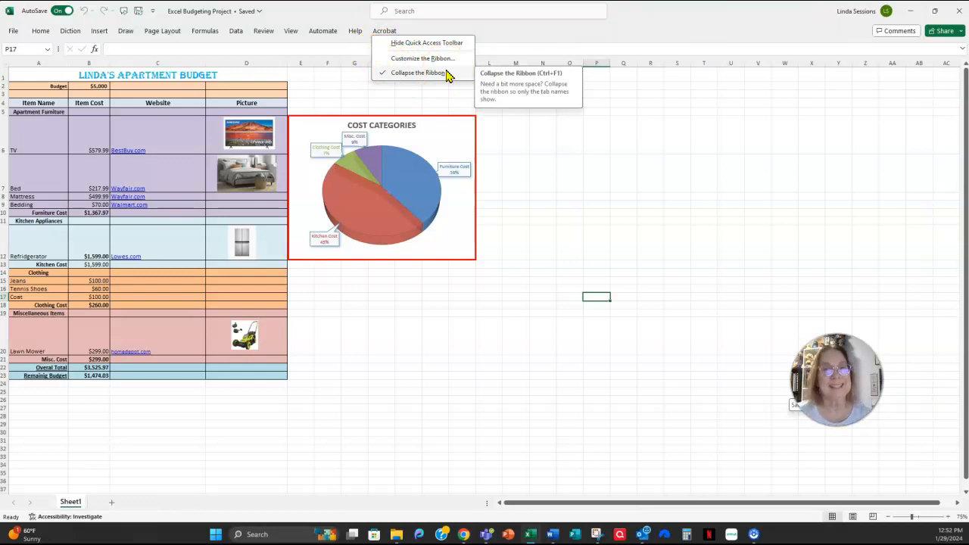
click(401, 81)
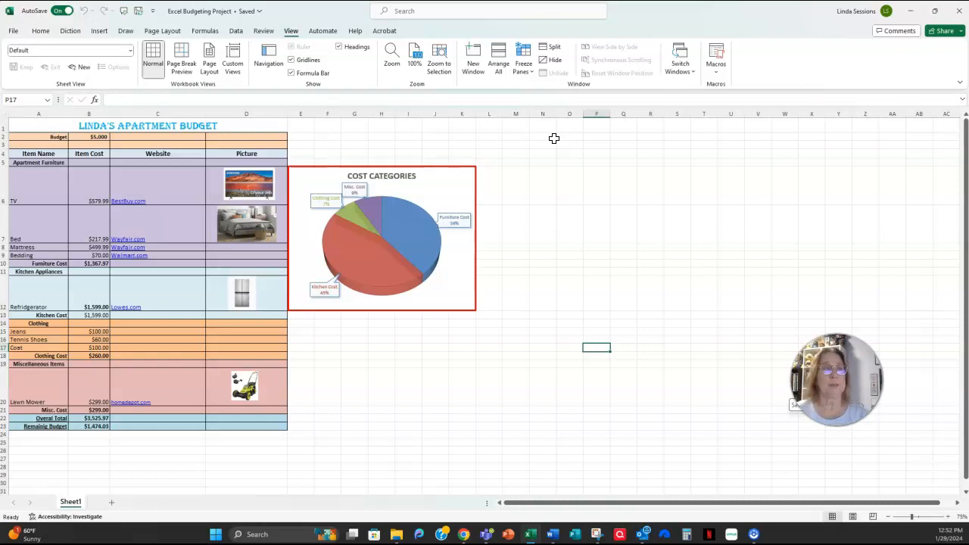
Select the title row A1:D1 and examine the Merge & Center option for it
click(39, 32)
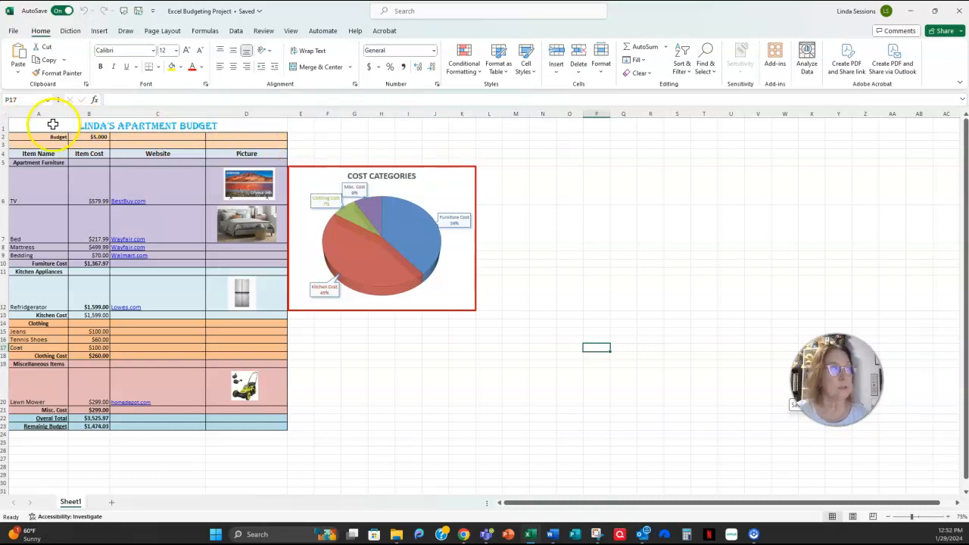
click(24, 126)
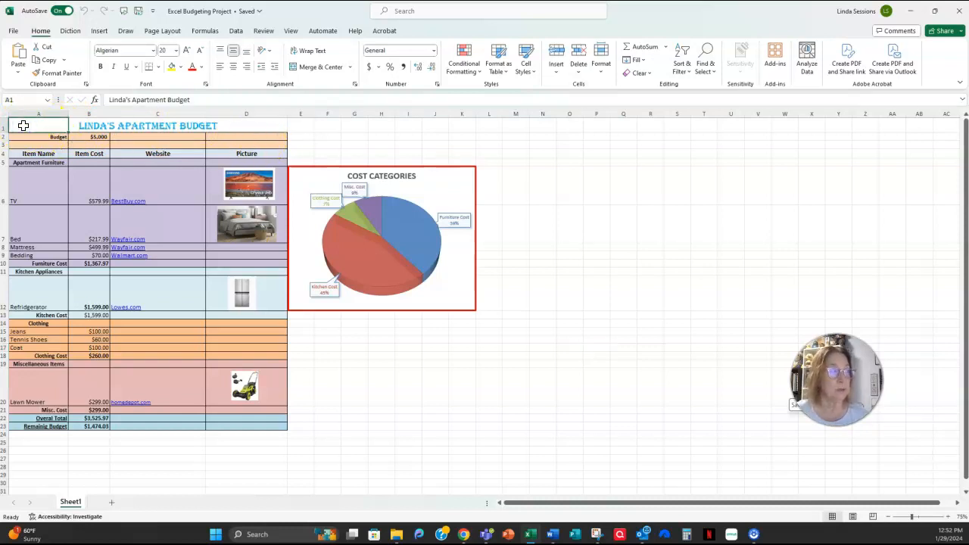
drag(23, 126, 254, 125)
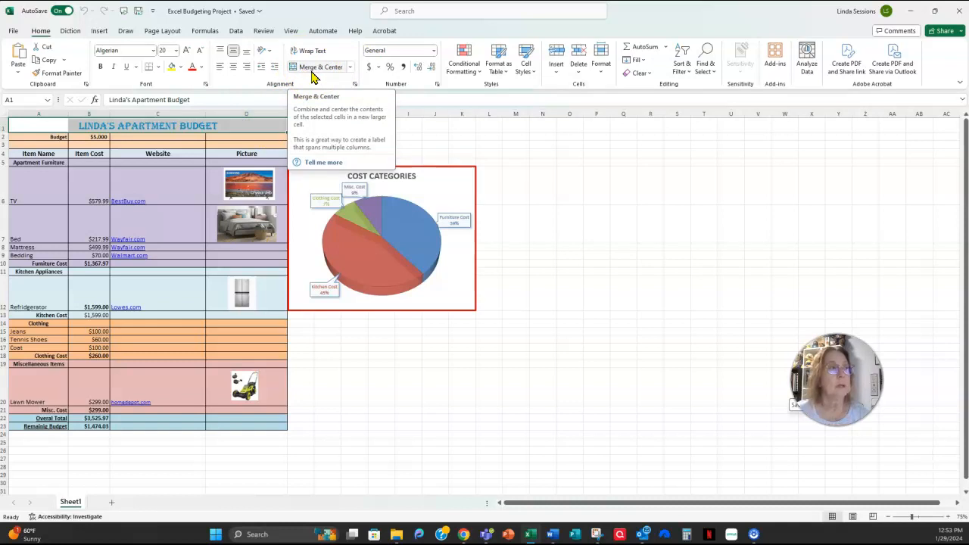
click(232, 125)
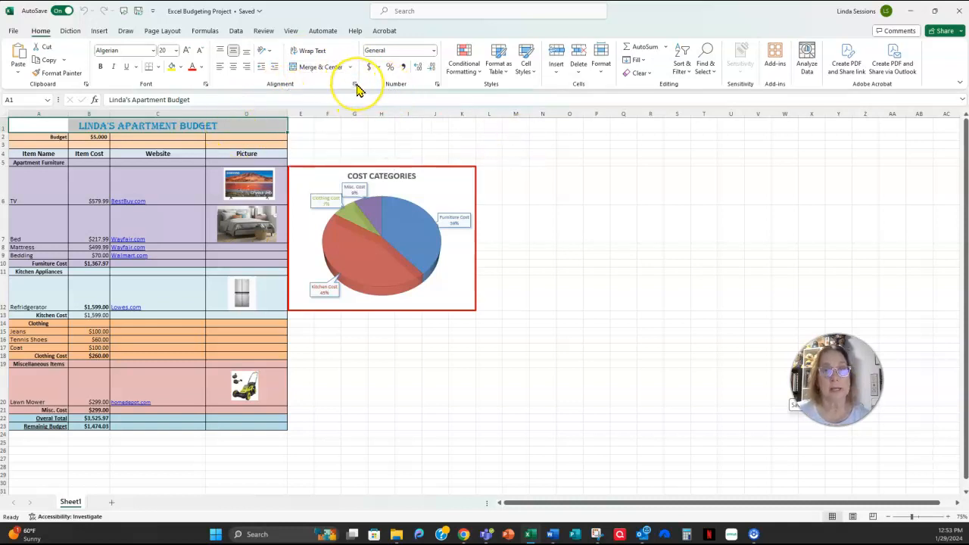
click(532, 155)
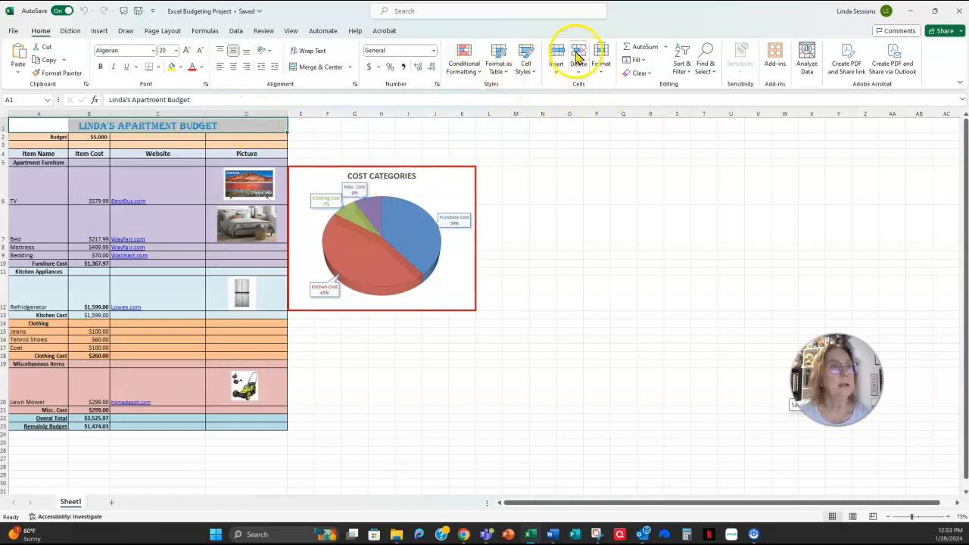
Preview the available cell styles on the title row without applying any, and check the title's font
click(530, 69)
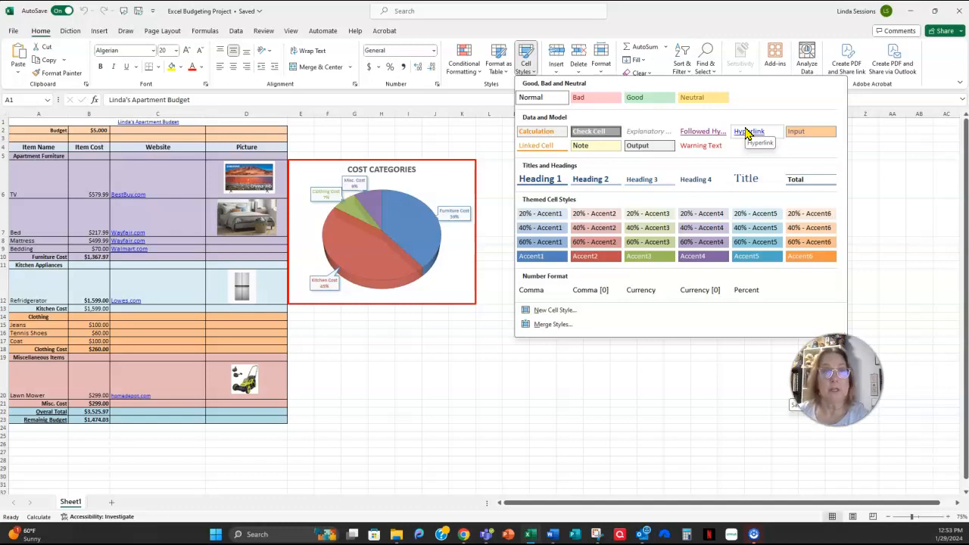
click(387, 354)
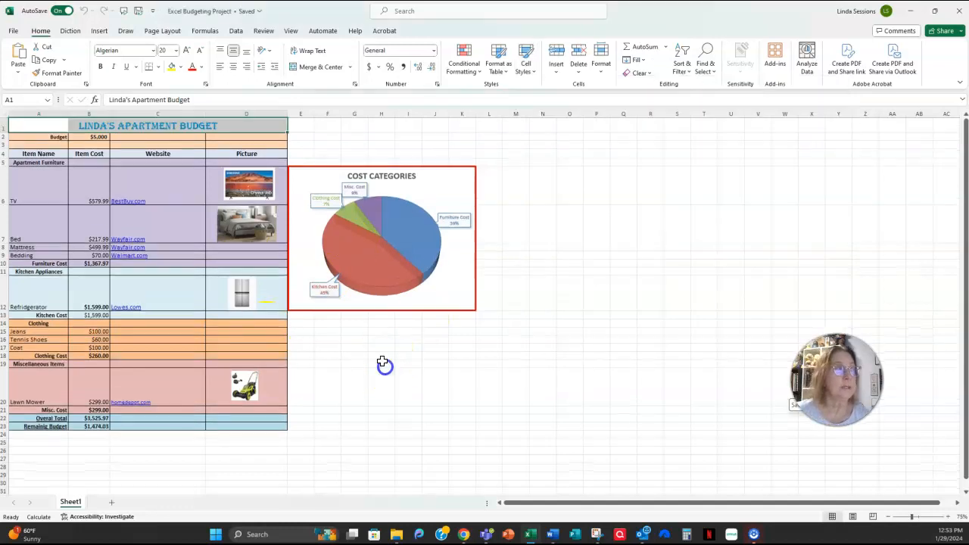
click(114, 51)
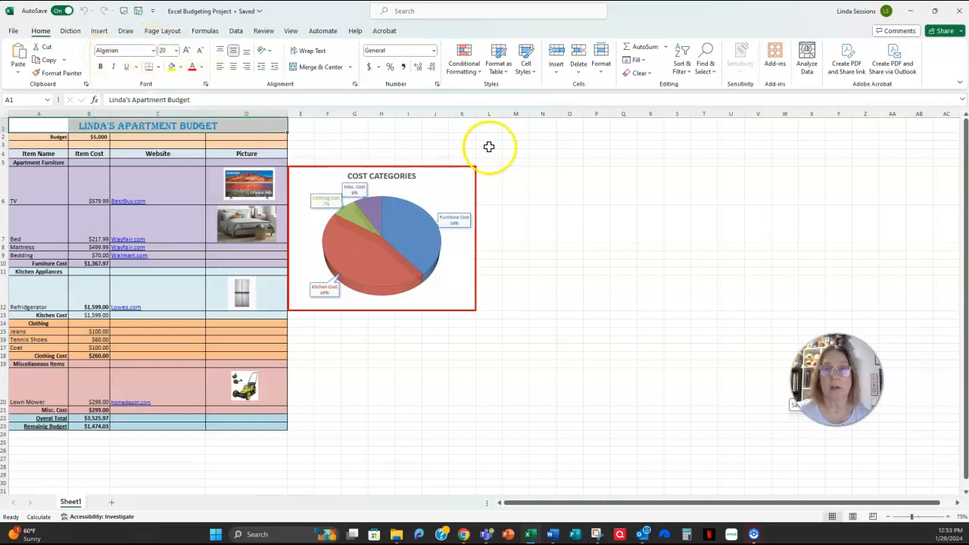
click(621, 189)
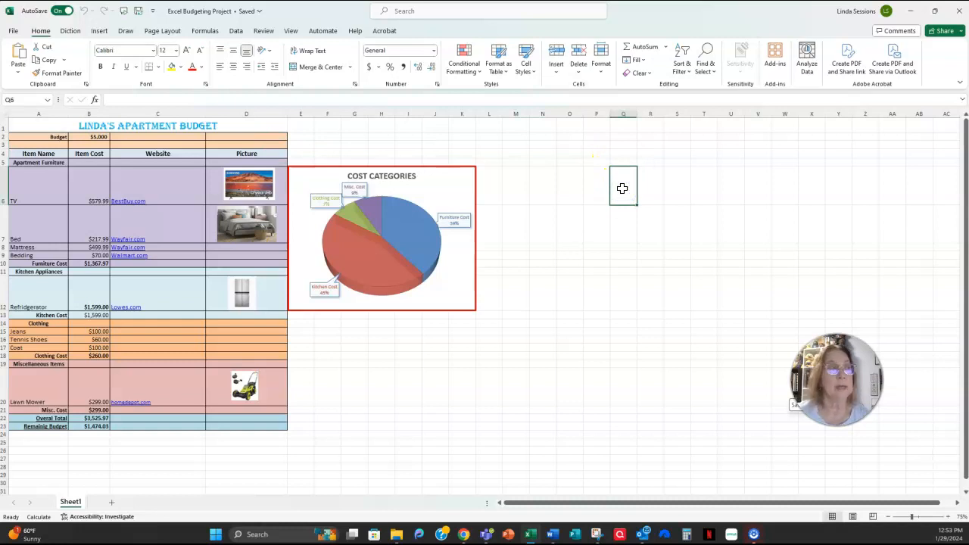
Examine the budget rows and their fill, the Item Name header, the Apartment Furniture category and the TV entry
click(35, 137)
click(89, 137)
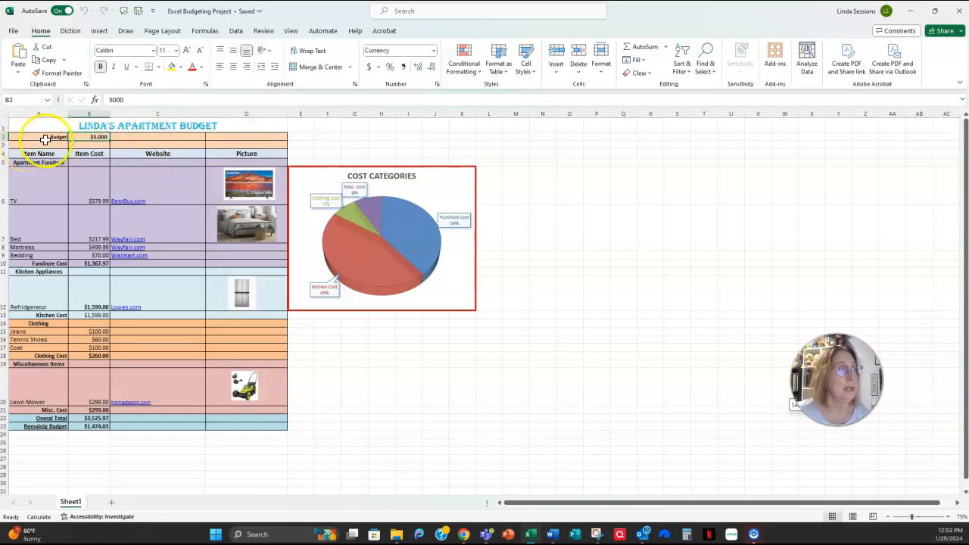
drag(34, 137, 242, 139)
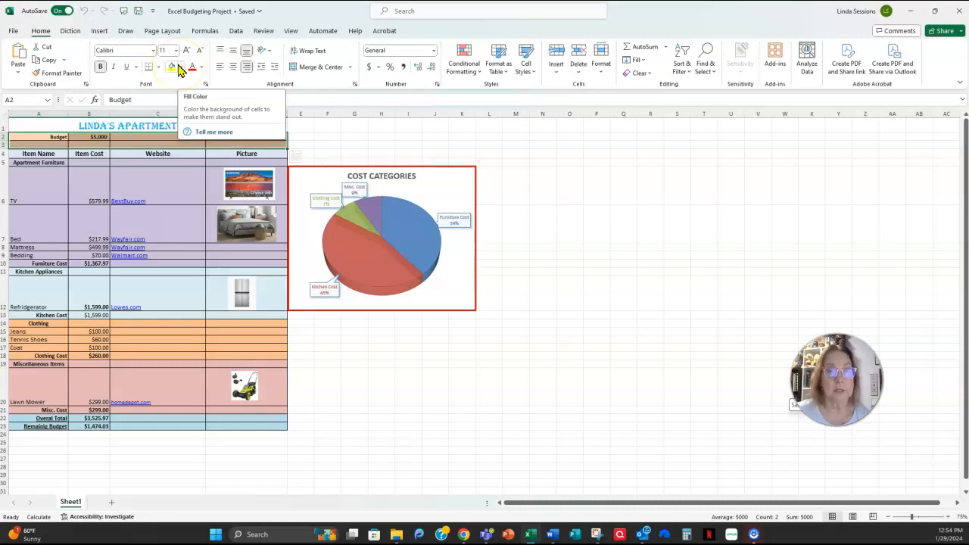
click(40, 155)
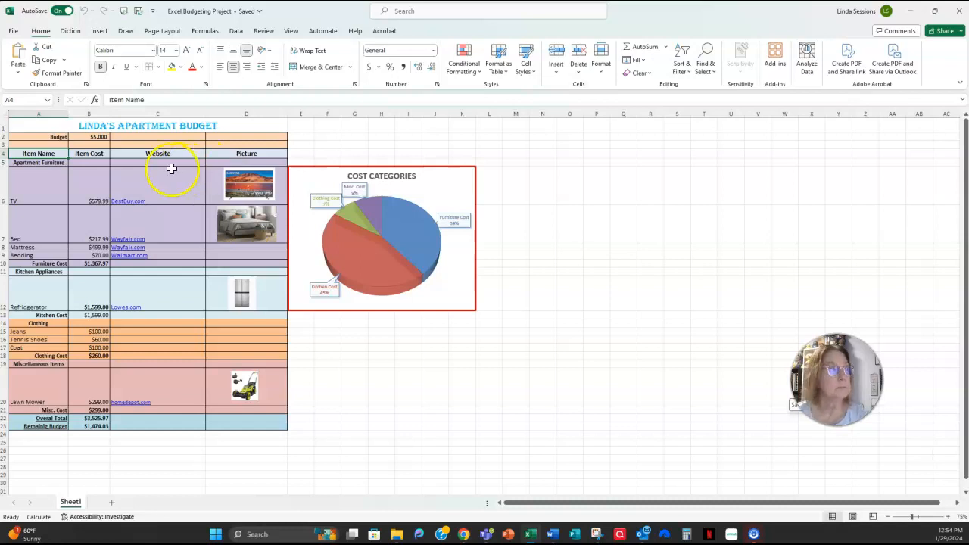
click(37, 162)
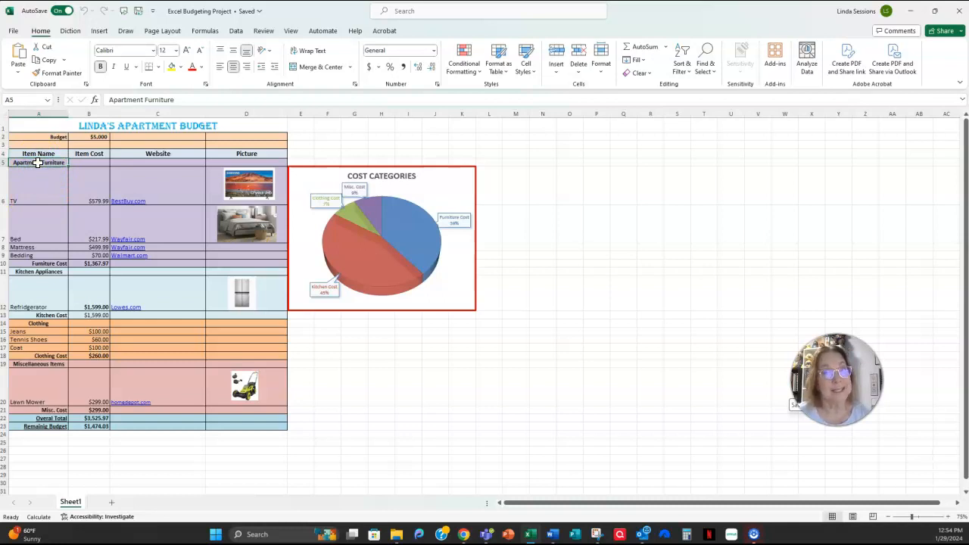
click(43, 187)
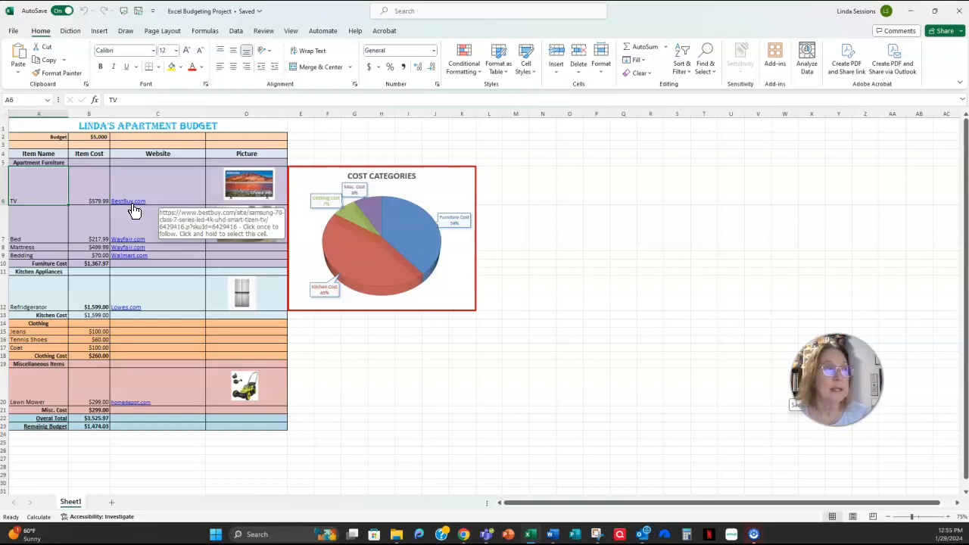
Follow the TV row's BestBuy.com link, skipping link verification, and dismiss the website's location request
click(131, 205)
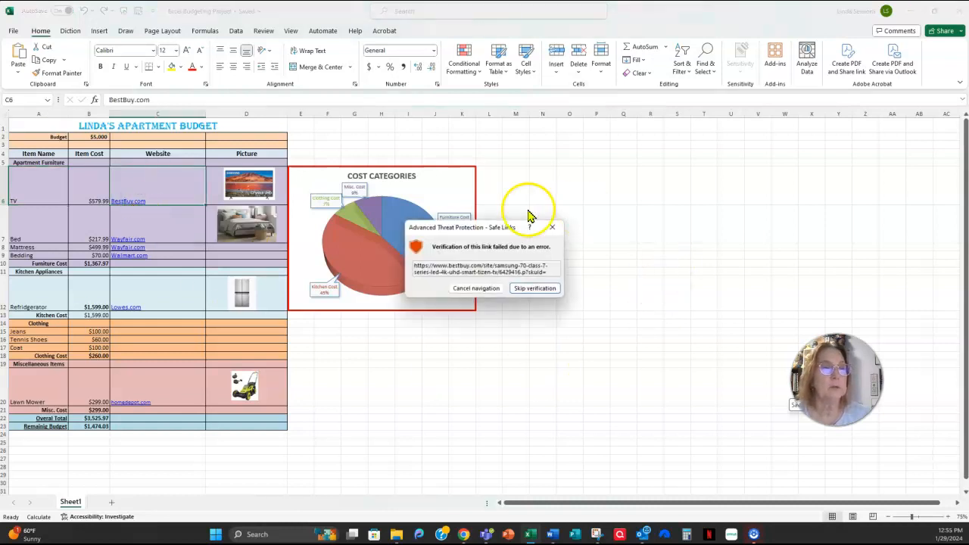
click(522, 290)
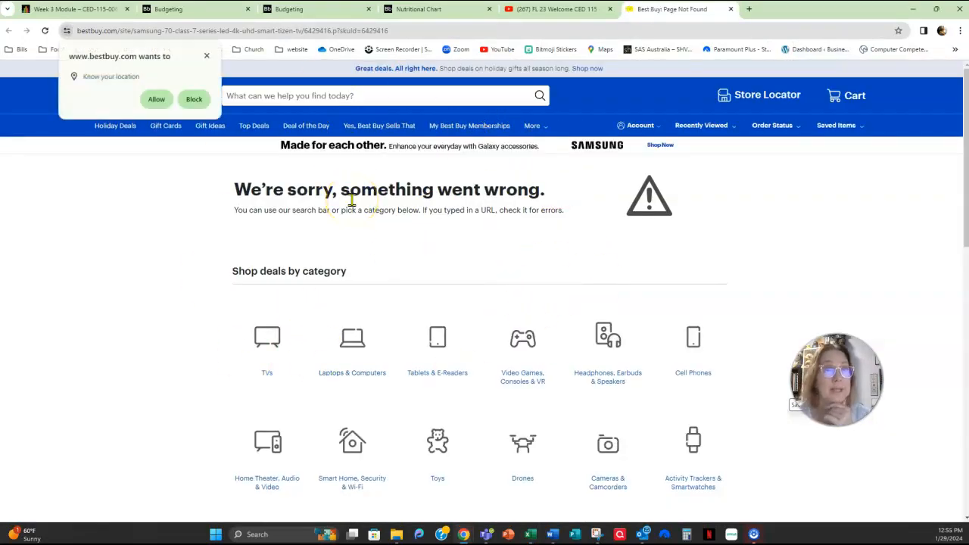
click(207, 56)
Search the Best Buy website for "tv"
click(361, 95)
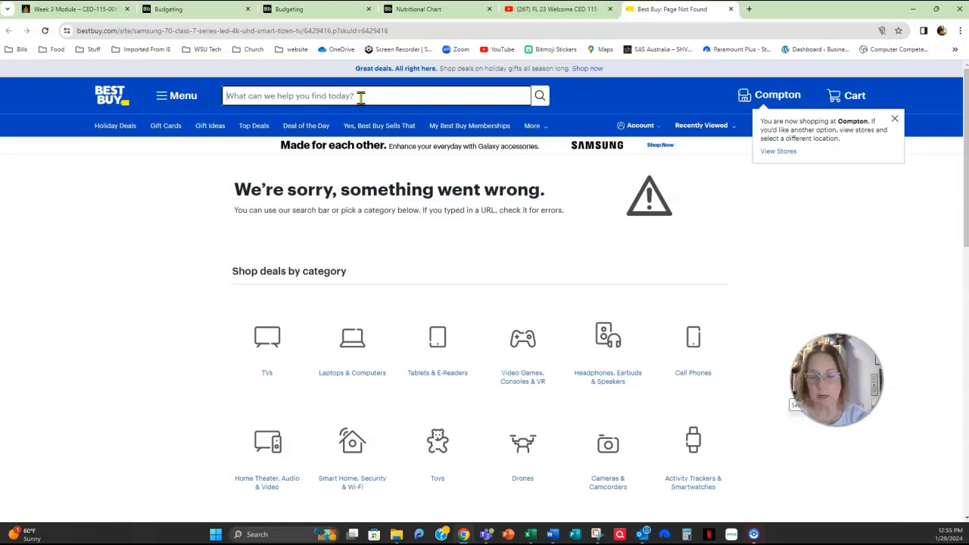
text(tv)
key(Return)
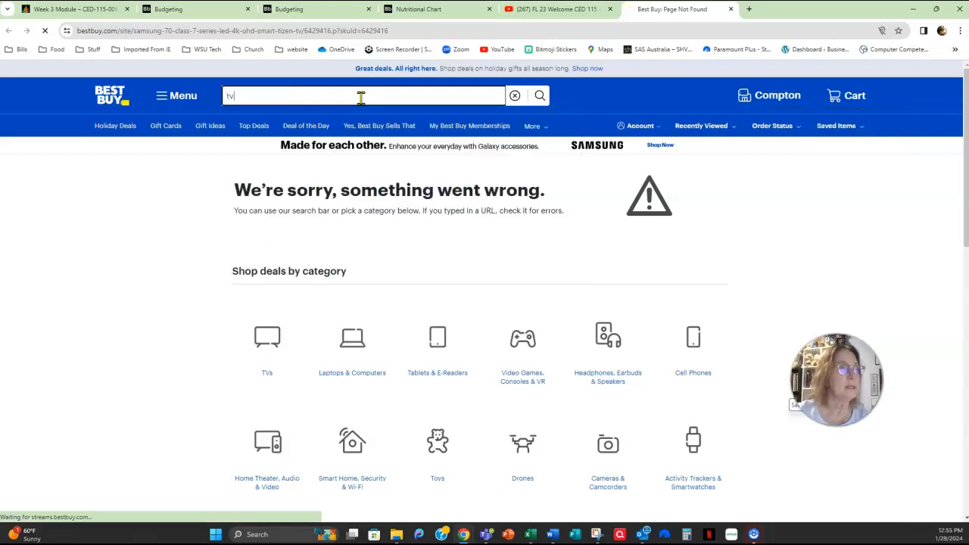
Search the Best Buy website for tv 85", using the suggested search term
click(541, 96)
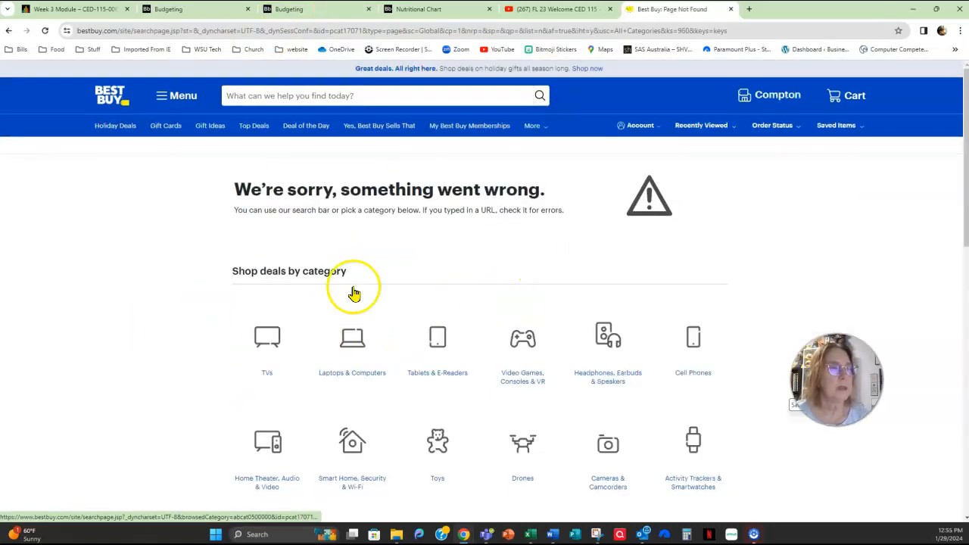
click(357, 94)
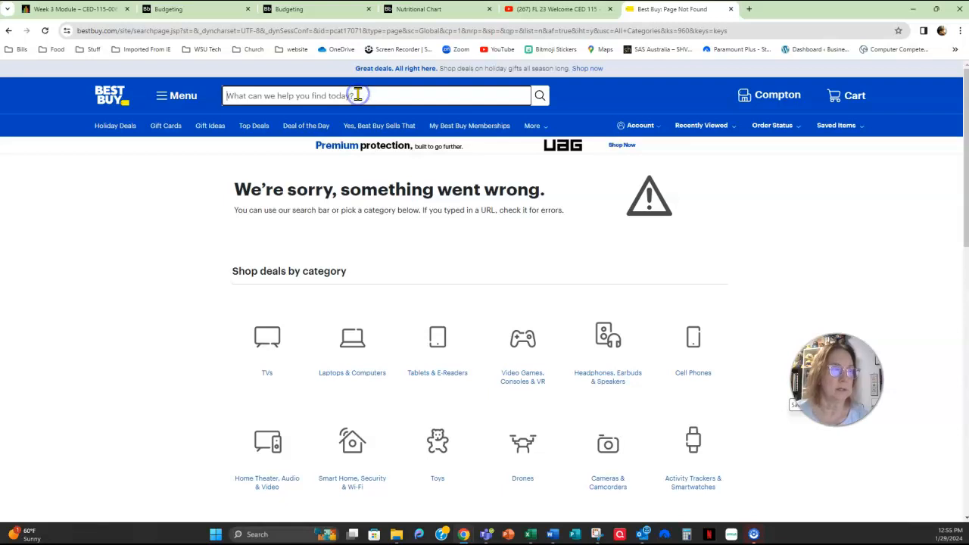
text(tv)
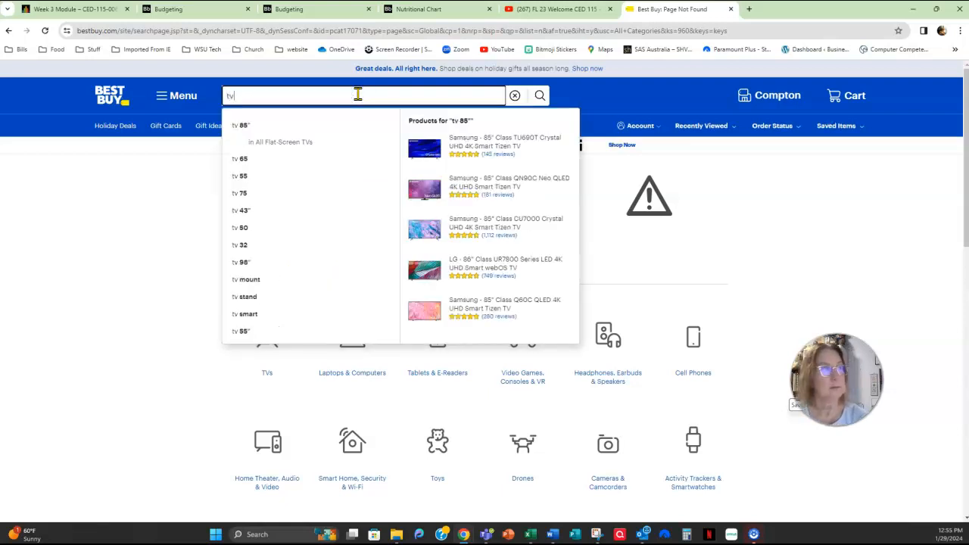
click(241, 123)
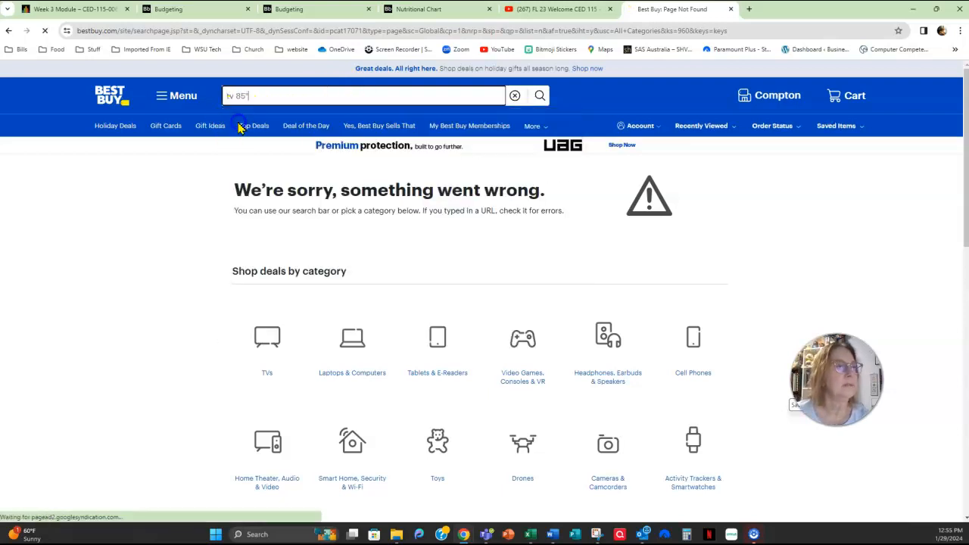
click(538, 97)
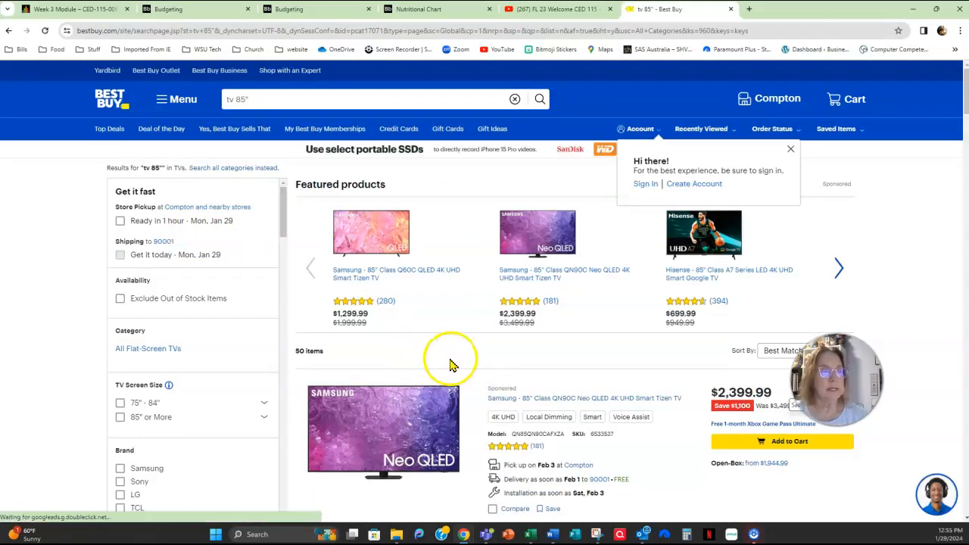
Open the featured Hisense 85" Class A7 Series LED 4K TV product page and select its web address
scroll(449, 355, down, 1)
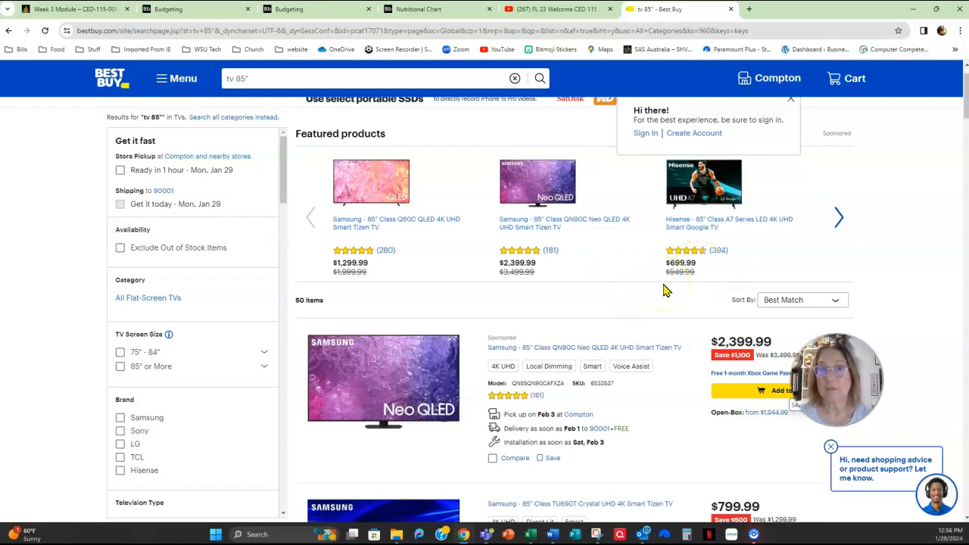
click(680, 229)
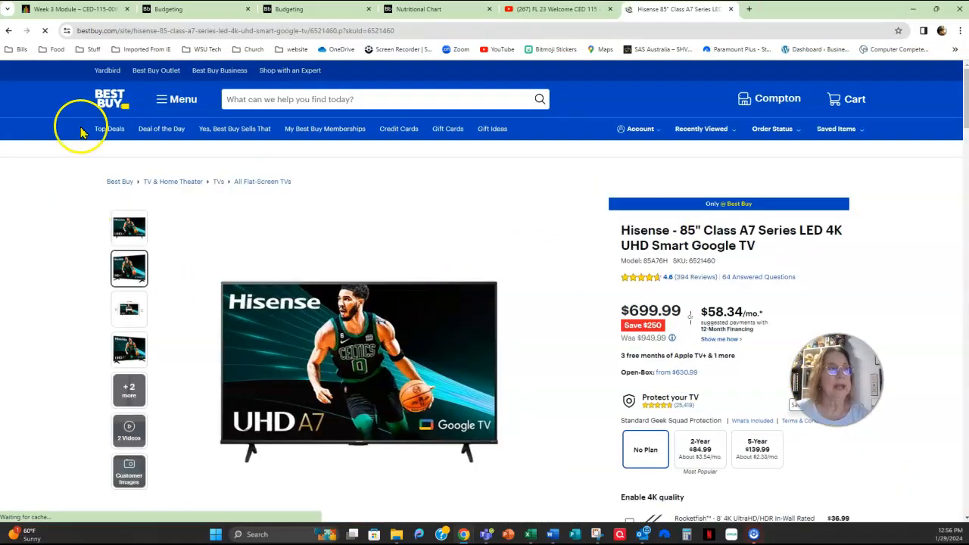
drag(422, 30, 81, 30)
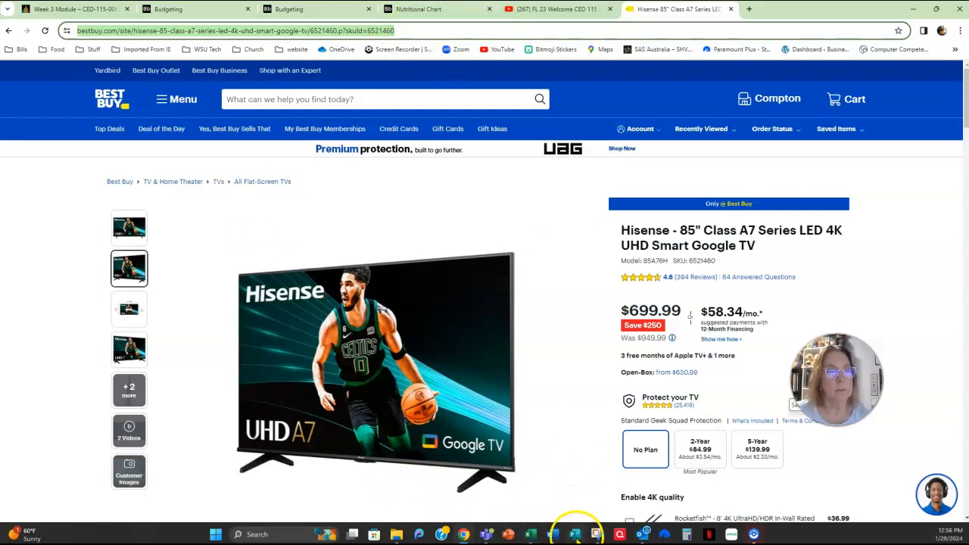
click(529, 536)
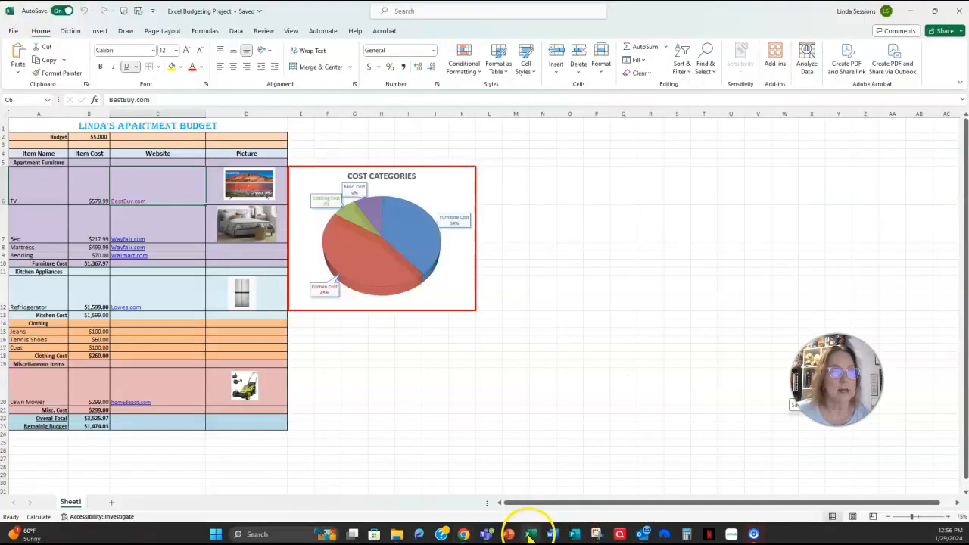
click(130, 188)
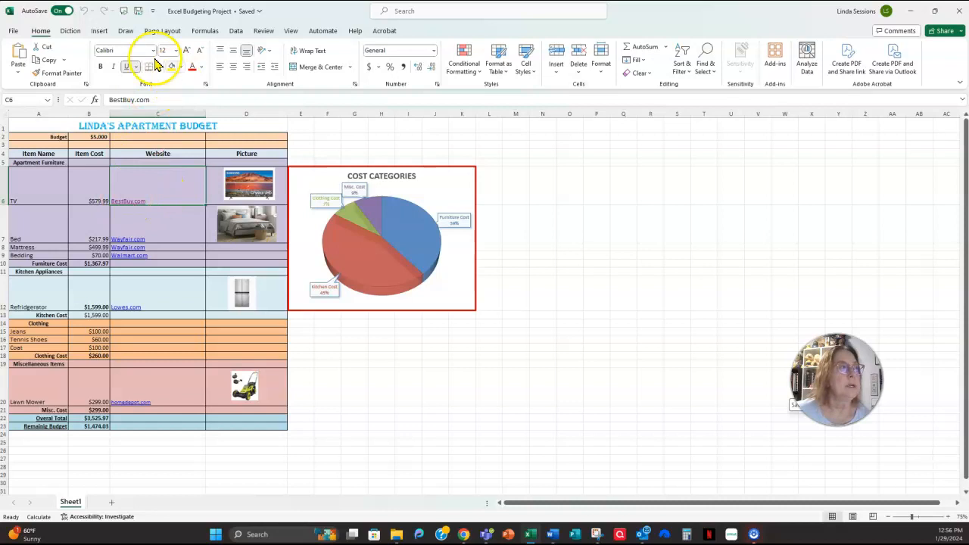
click(100, 31)
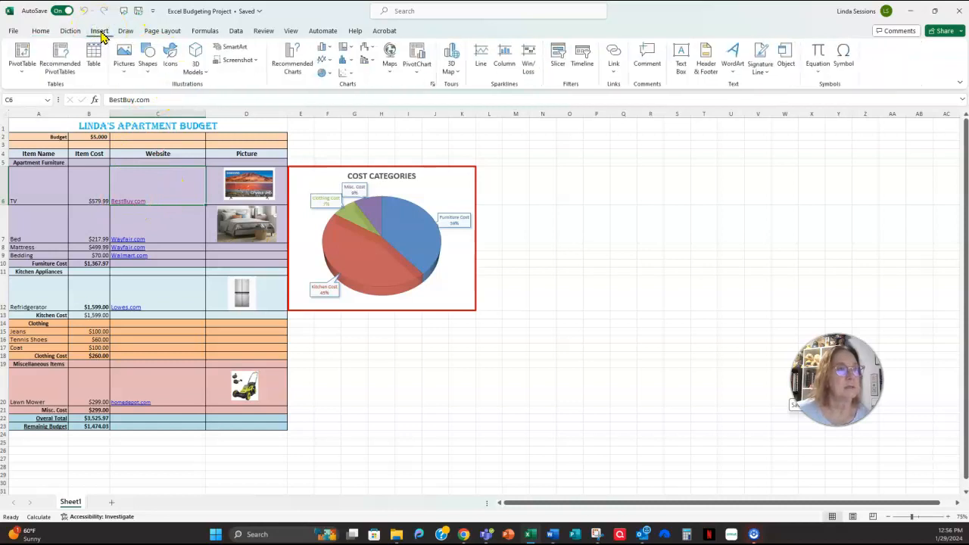
click(615, 70)
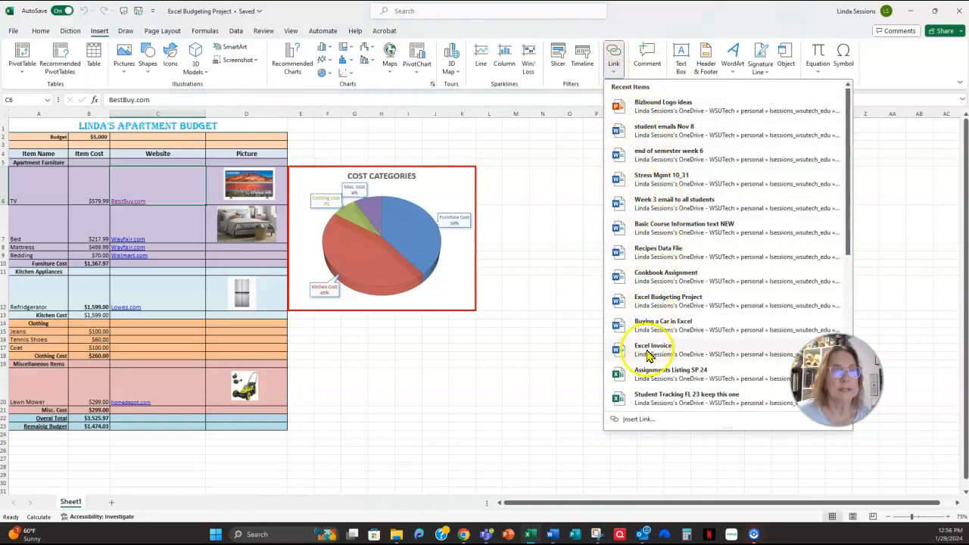
click(637, 420)
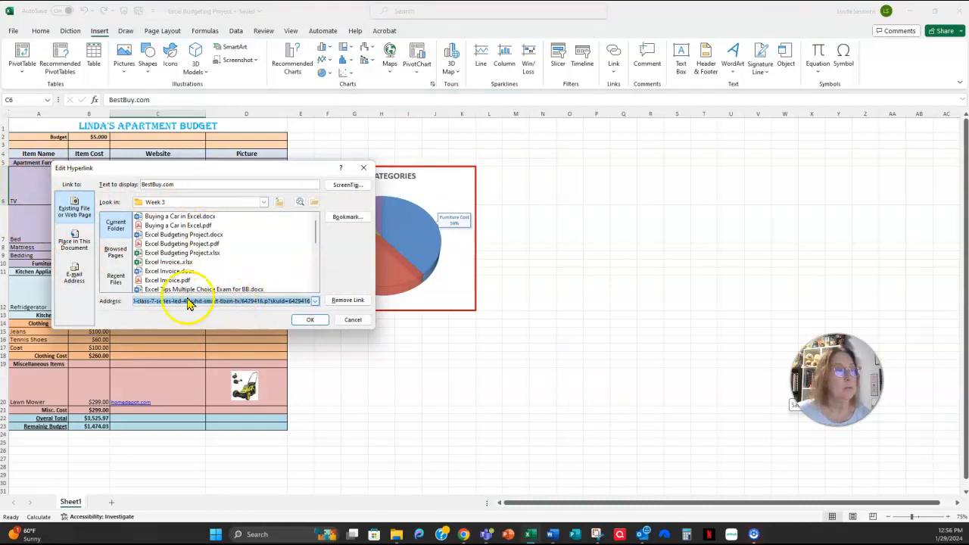
drag(135, 301, 311, 300)
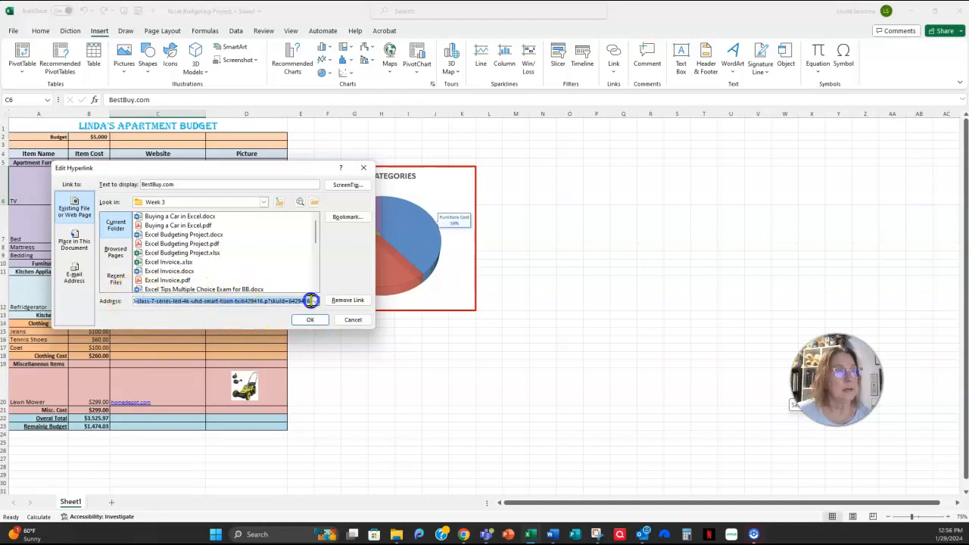
key(Delete)
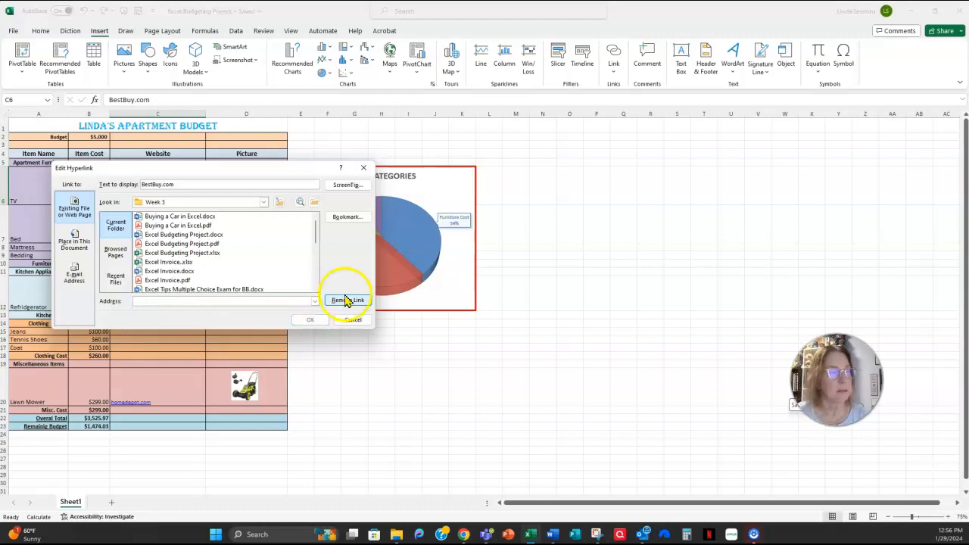
click(252, 299)
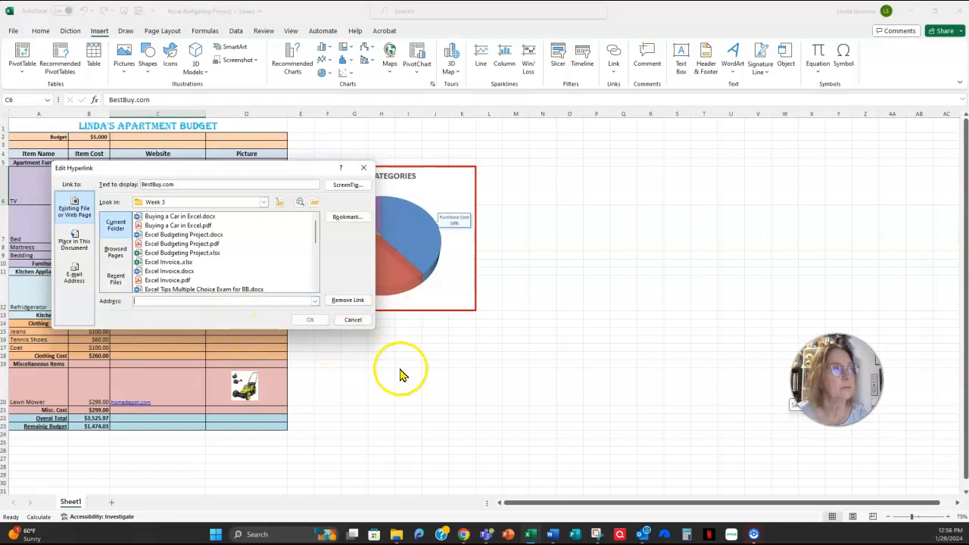
click(370, 321)
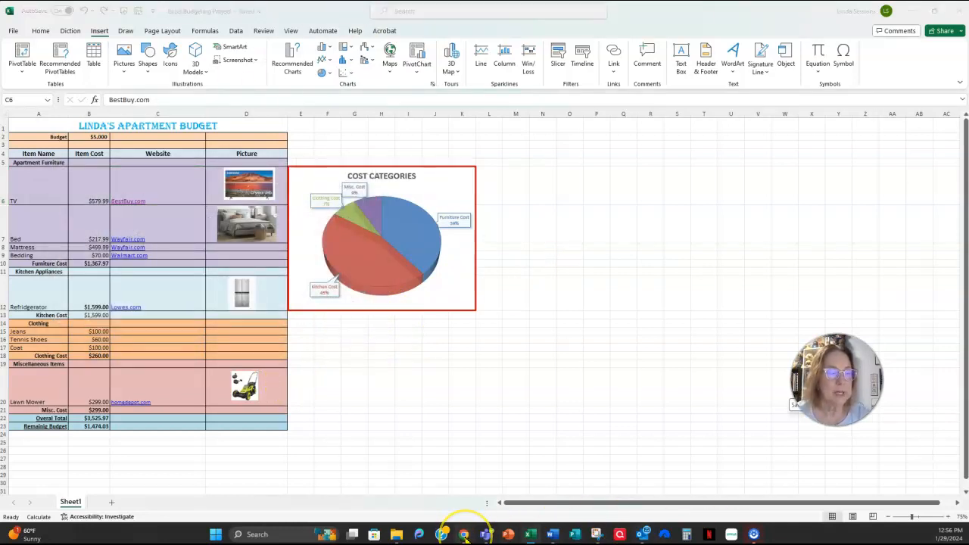
Switch back to Chrome and copy the full web address of the Hisense 85" TV product page
mouse_move(464, 533)
click(488, 486)
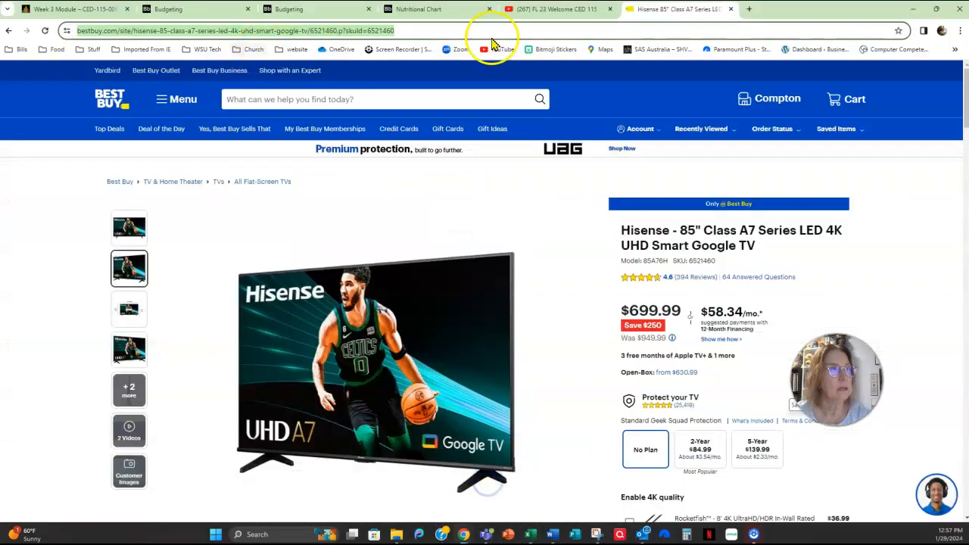
click(414, 32)
drag(460, 32, 75, 32)
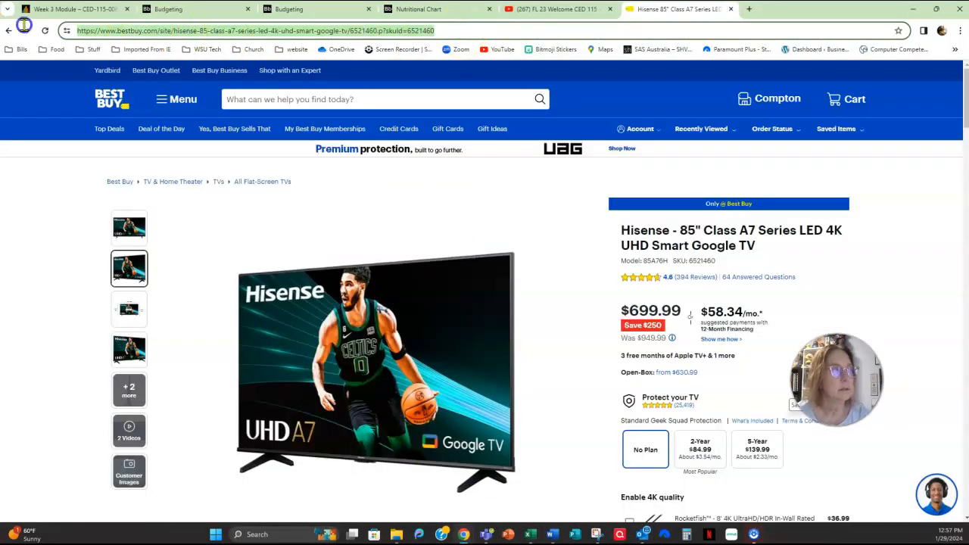
click(102, 68)
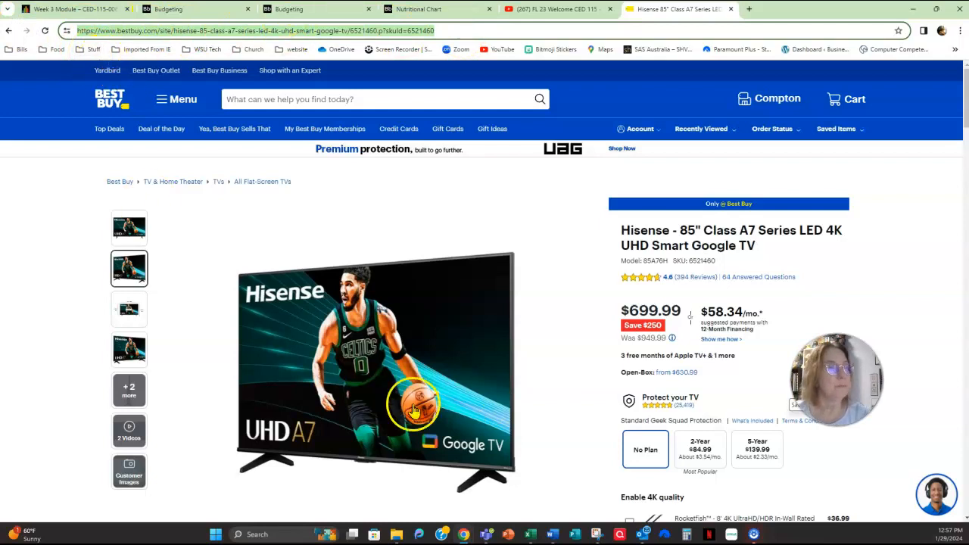
Switch to Excel and replace the address of the TV row's BestBuy.com hyperlink with the copied Hisense product page URL
click(533, 534)
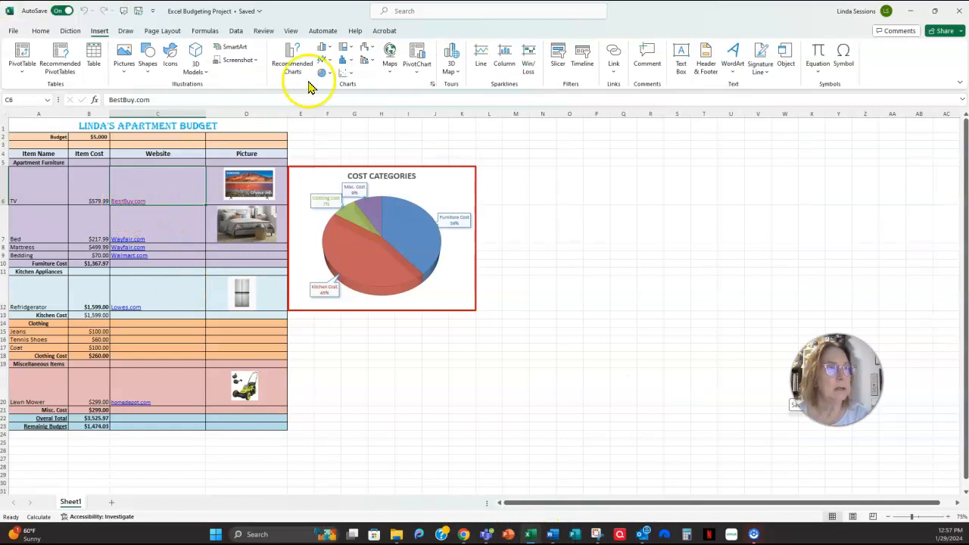
click(144, 173)
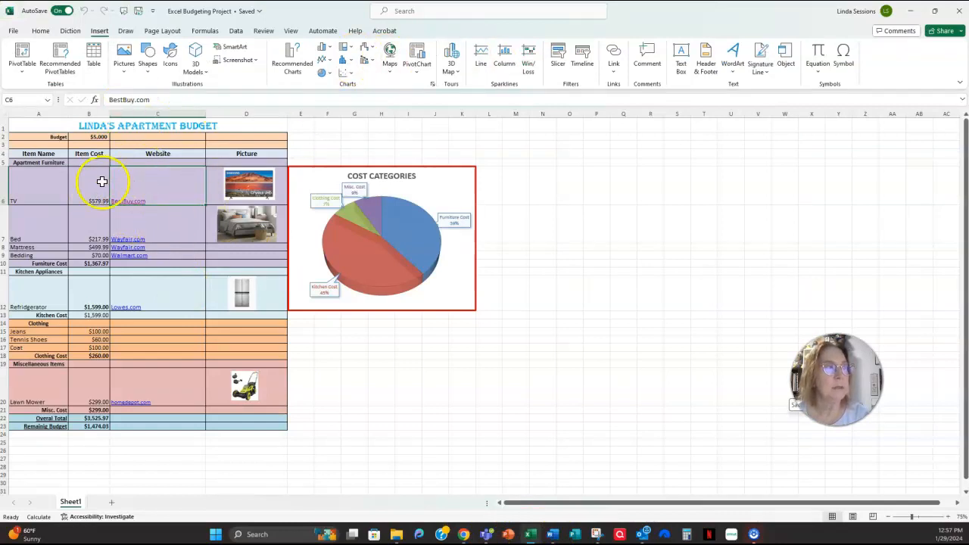
click(611, 69)
click(632, 422)
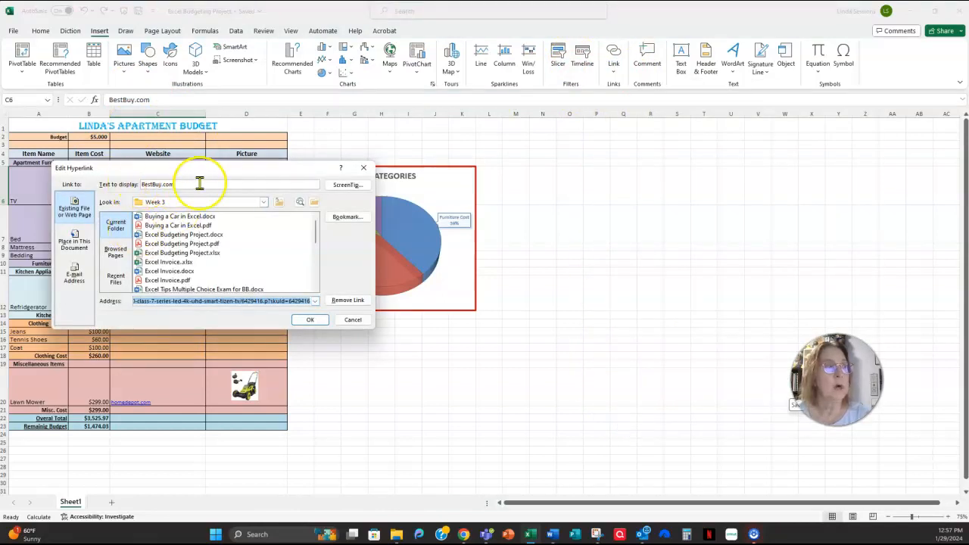
click(265, 302)
drag(305, 302, 82, 283)
text(b)
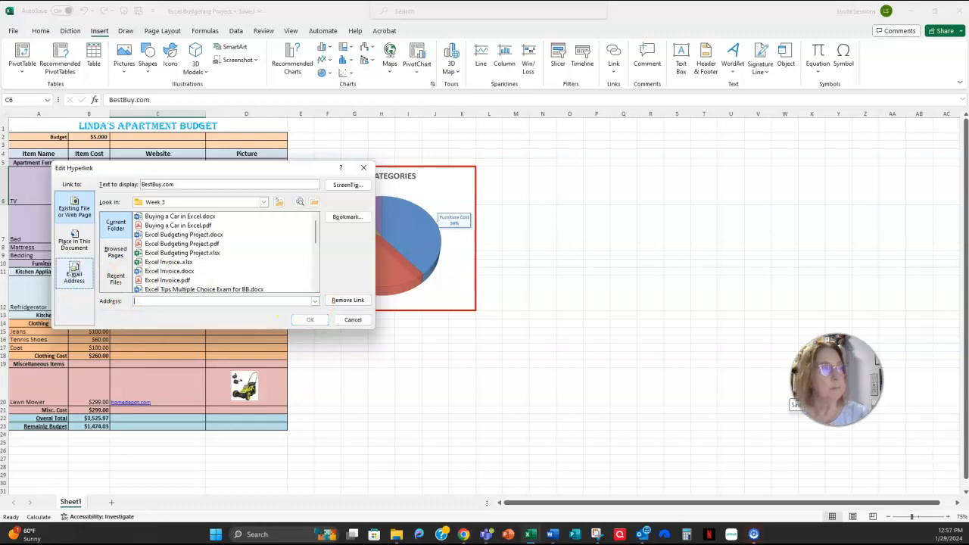
key(ctrl+v)
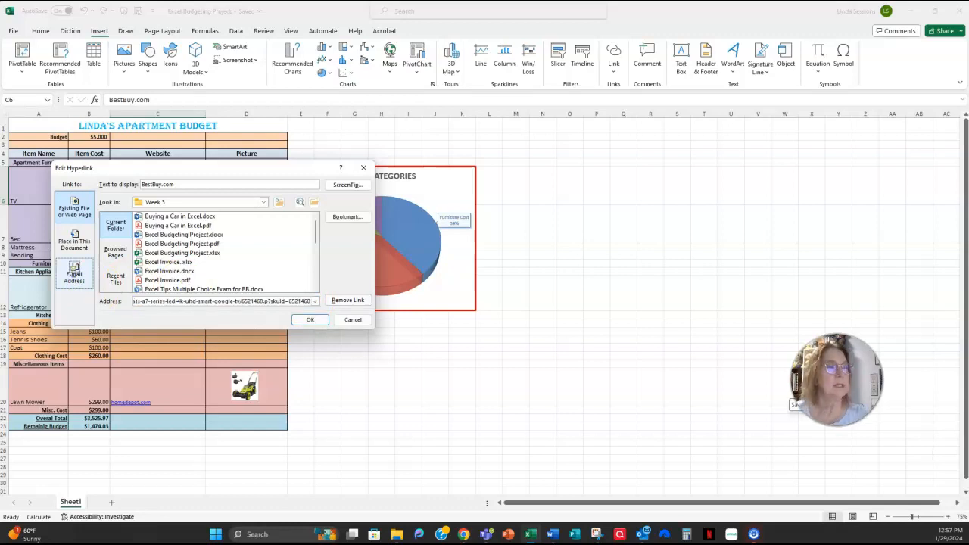
click(310, 320)
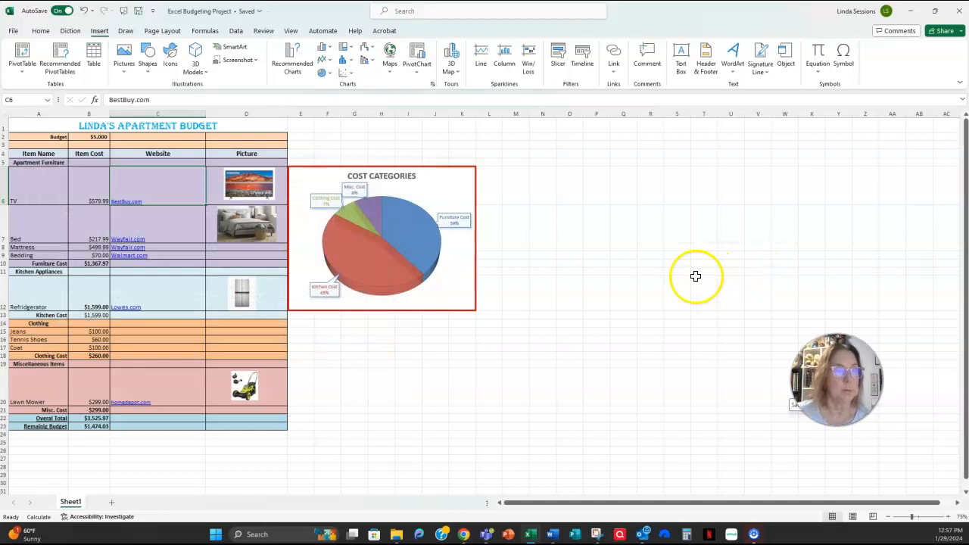
Test the TV row's BestBuy.com link by following it to the product page, skipping link verification
click(464, 392)
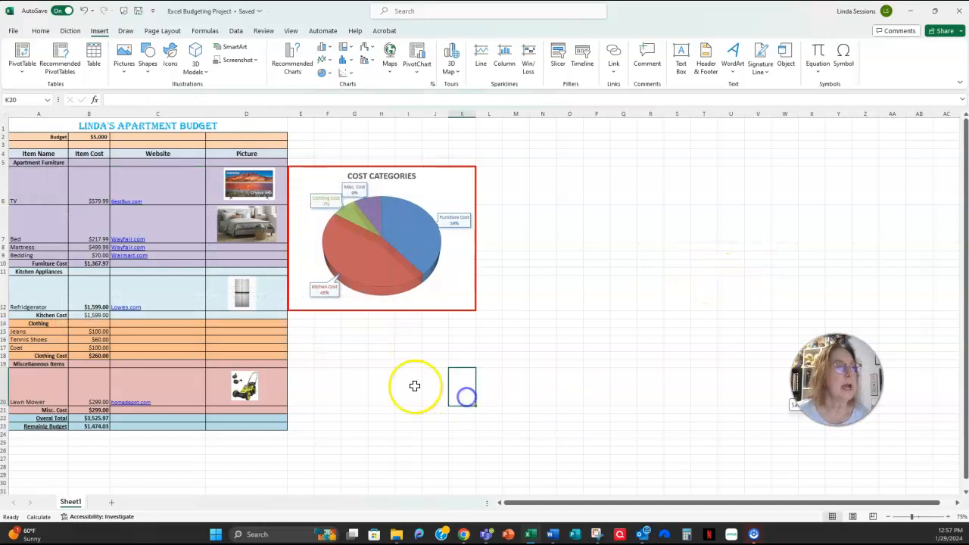
click(121, 202)
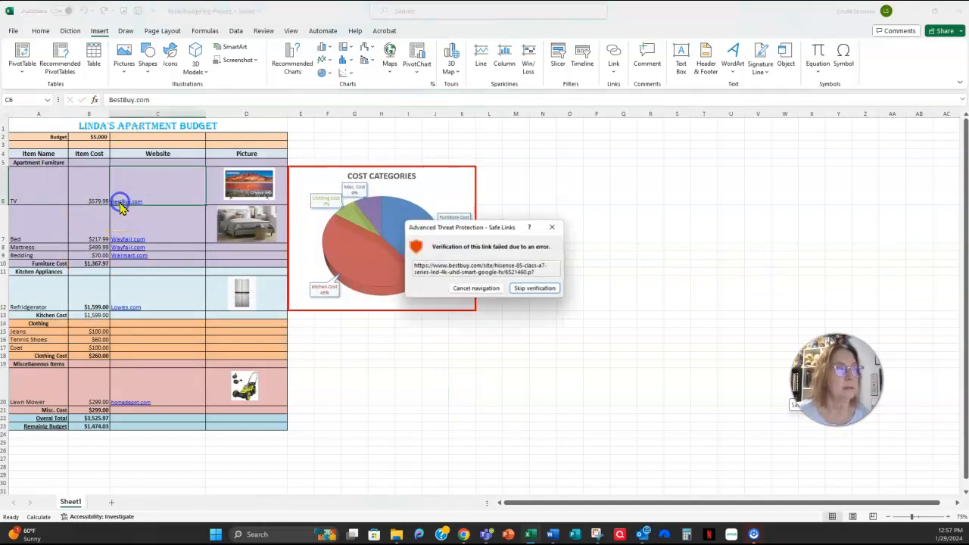
click(537, 290)
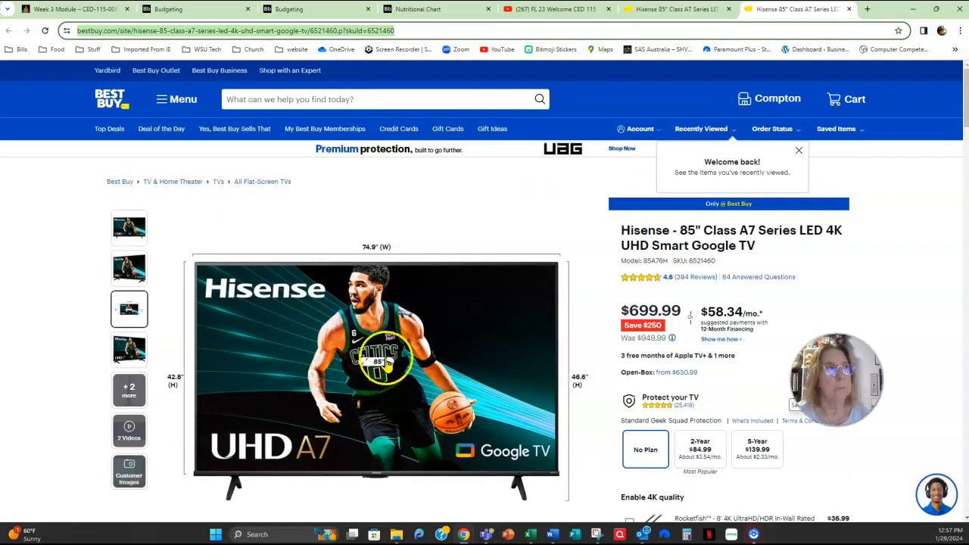
click(425, 340)
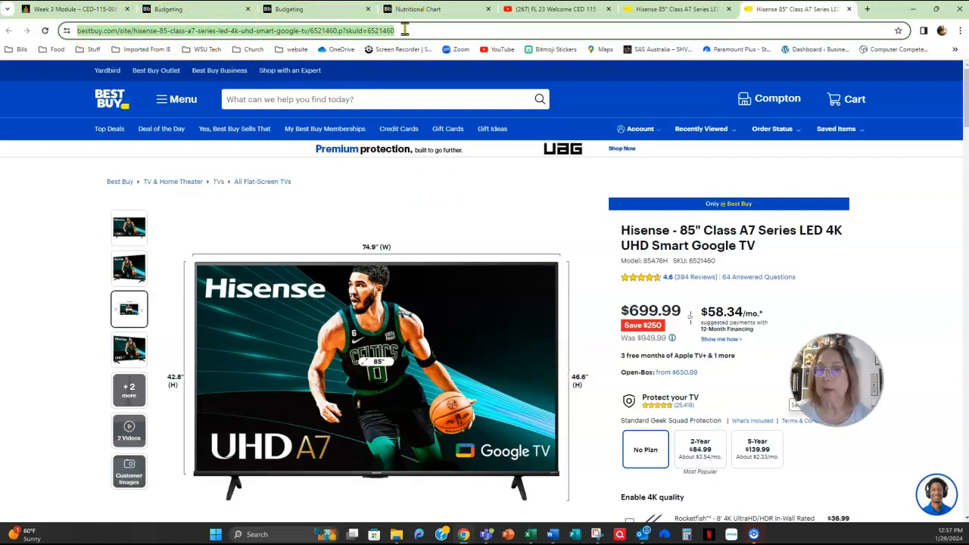
Return to Excel and review the display text and address of the TV row's hyperlink without changing them
click(531, 534)
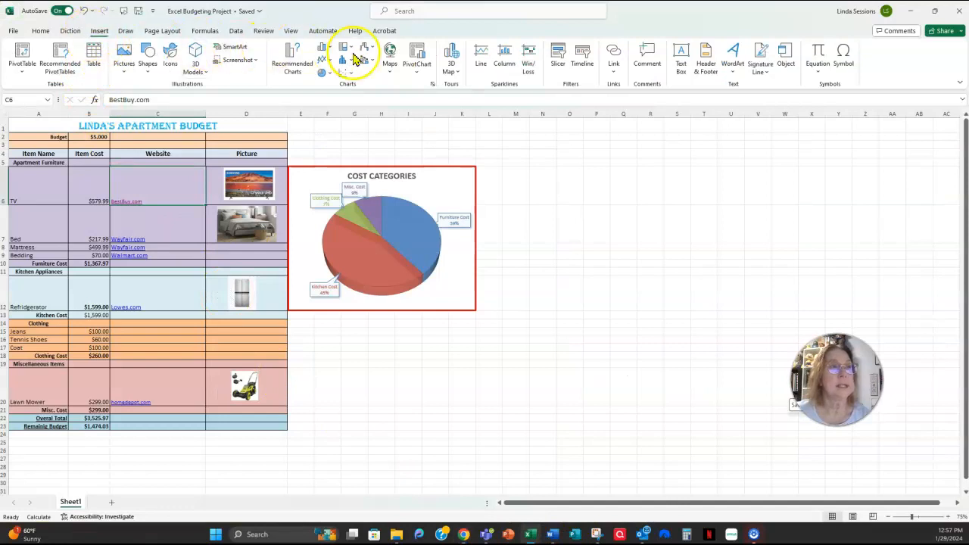
click(614, 73)
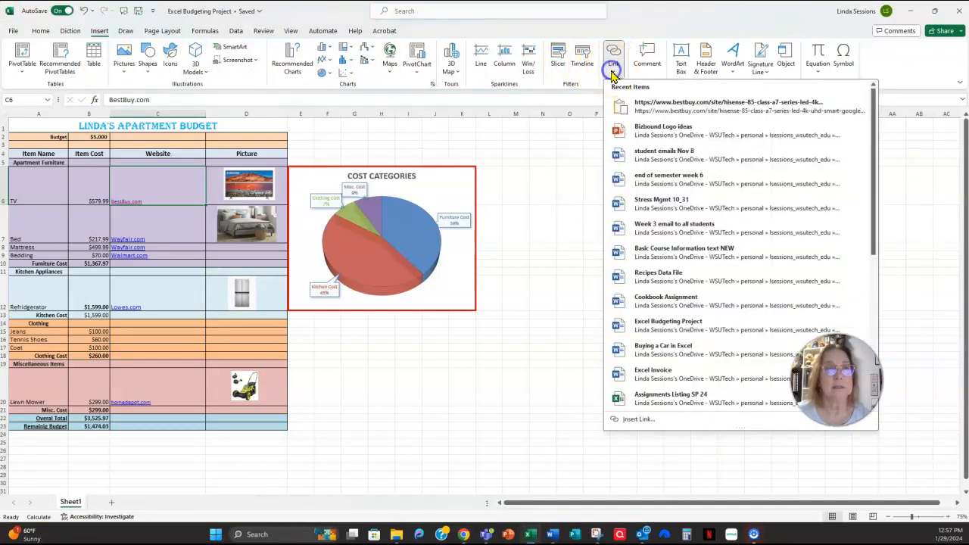
click(638, 421)
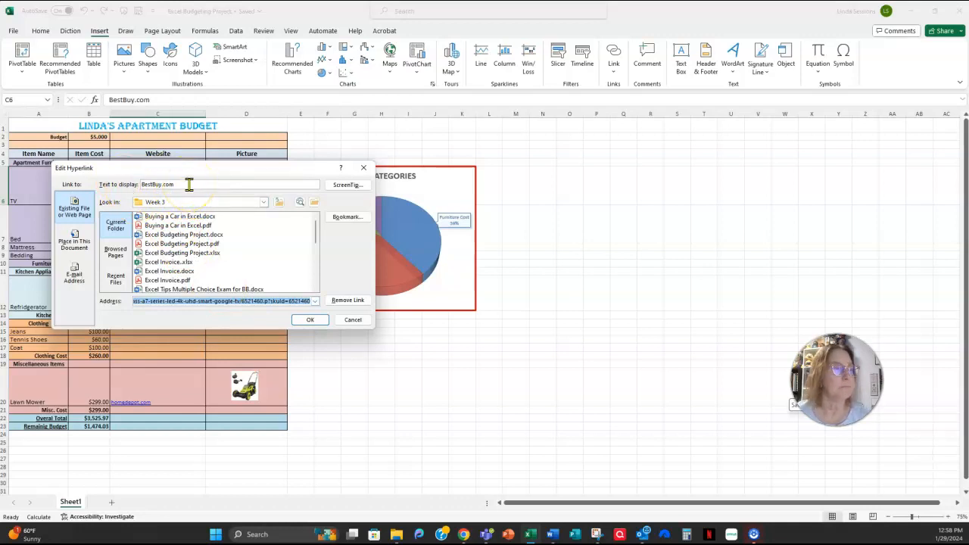
click(309, 319)
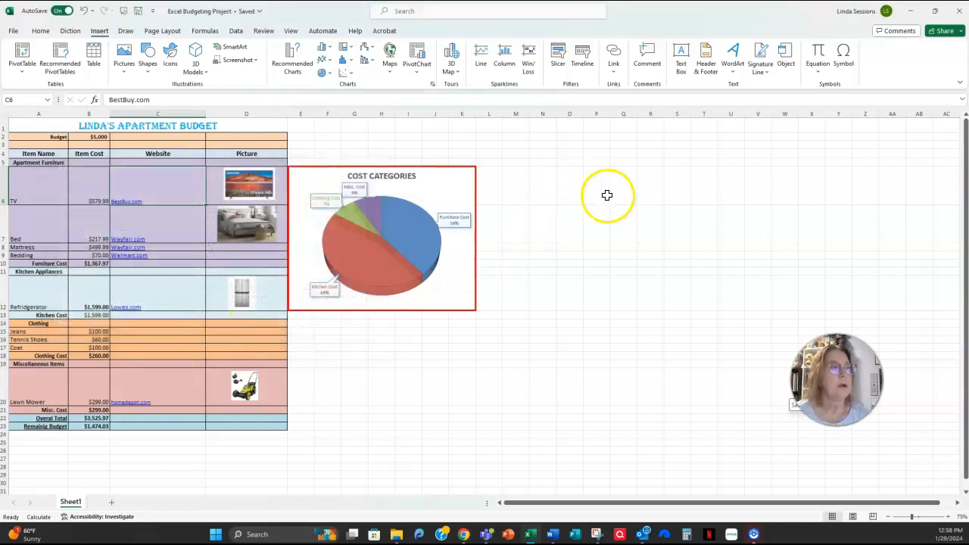
Select the TV row's current picture and switch to the Hisense 85" TV product page in Chrome
click(248, 183)
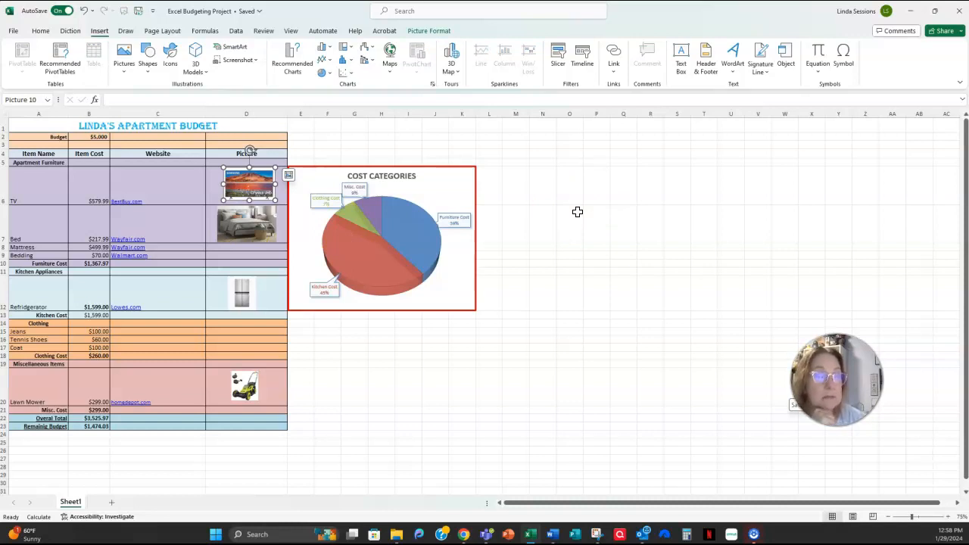
click(252, 190)
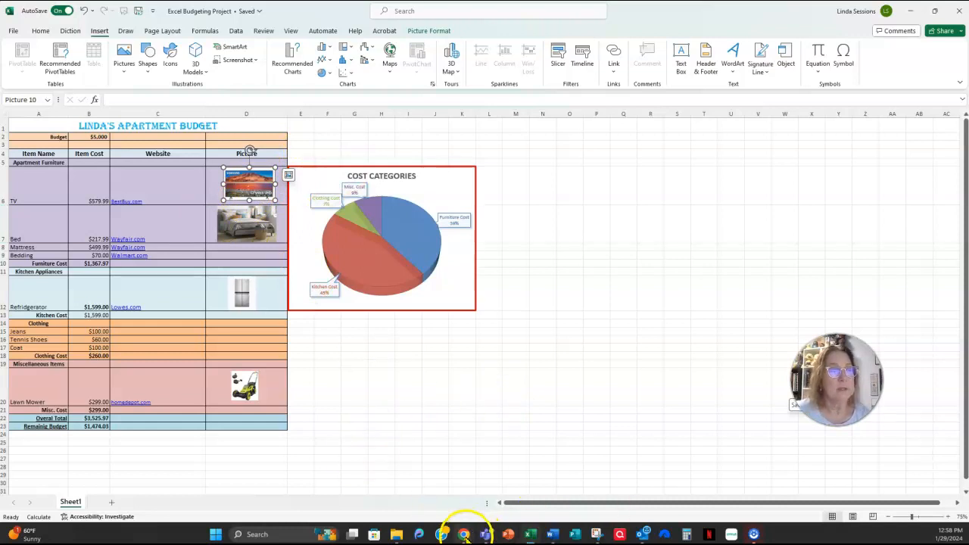
mouse_move(460, 532)
click(503, 490)
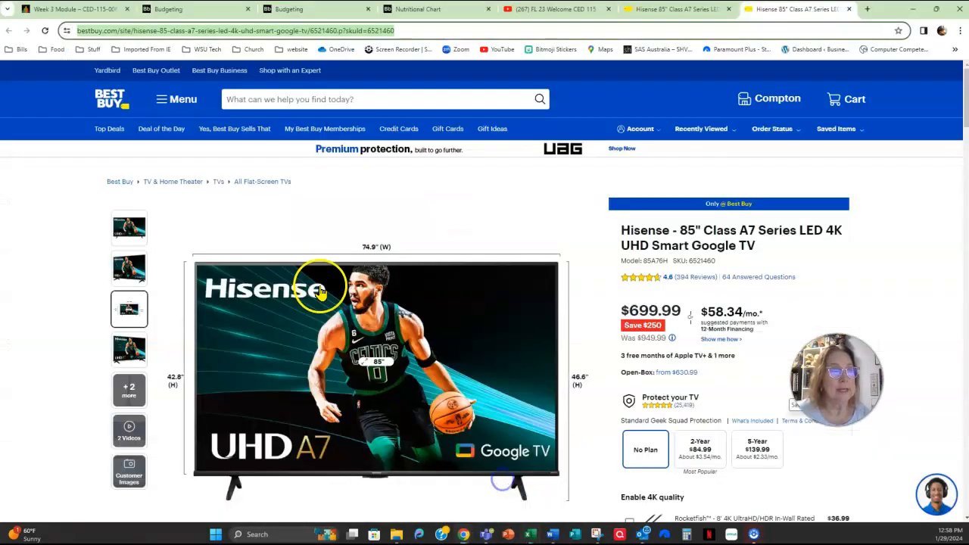
Open Snipping Tool and capture a rectangular snip of the main Hisense TV image on the product page
click(215, 536)
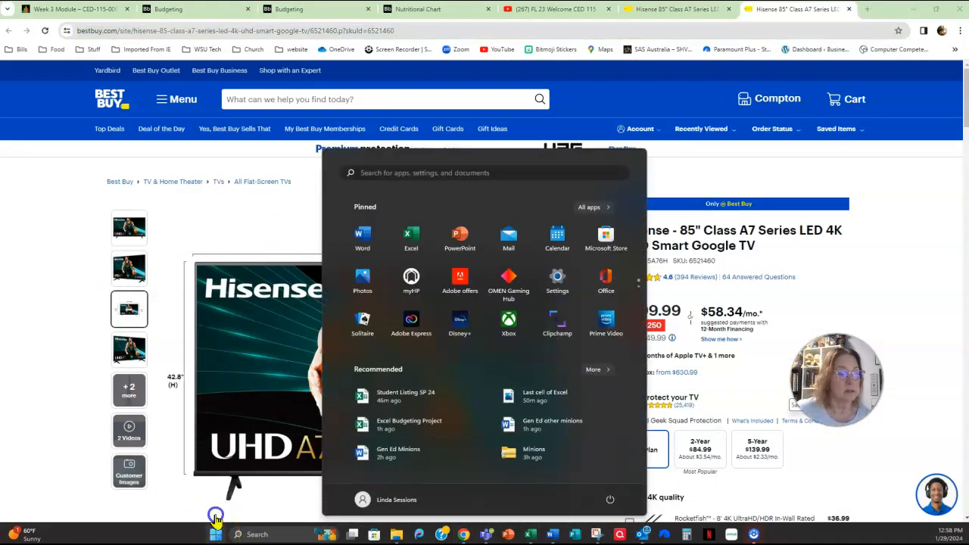
click(377, 172)
text(snipping)
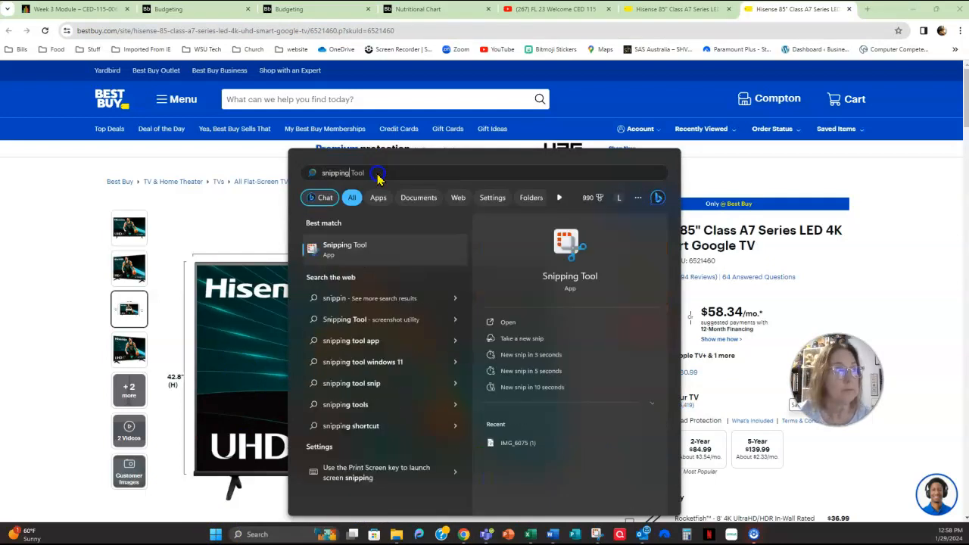
click(344, 246)
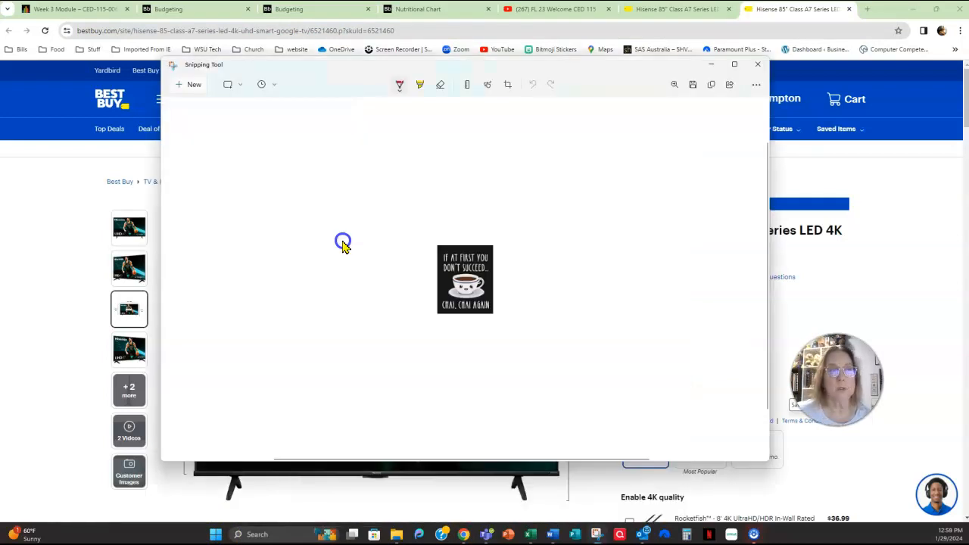
click(195, 85)
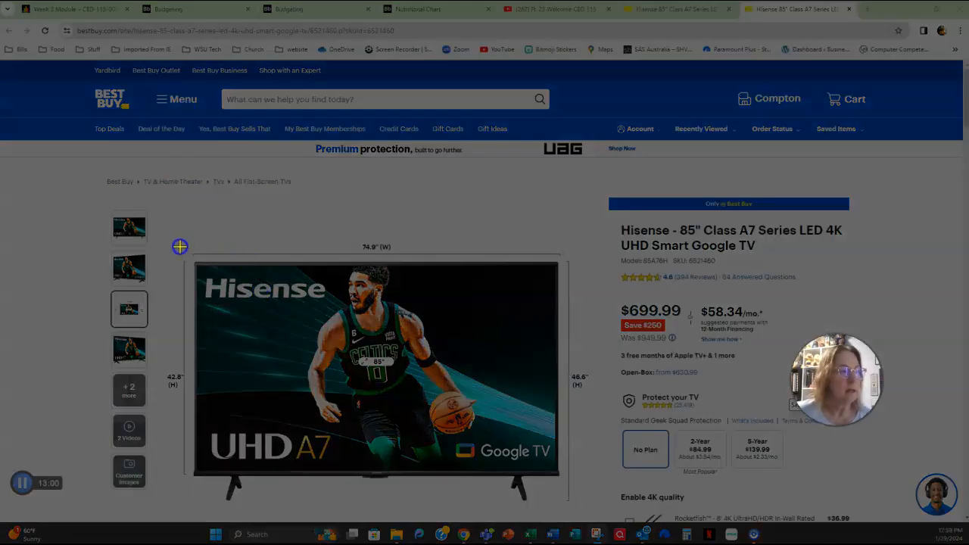
drag(192, 258, 563, 482)
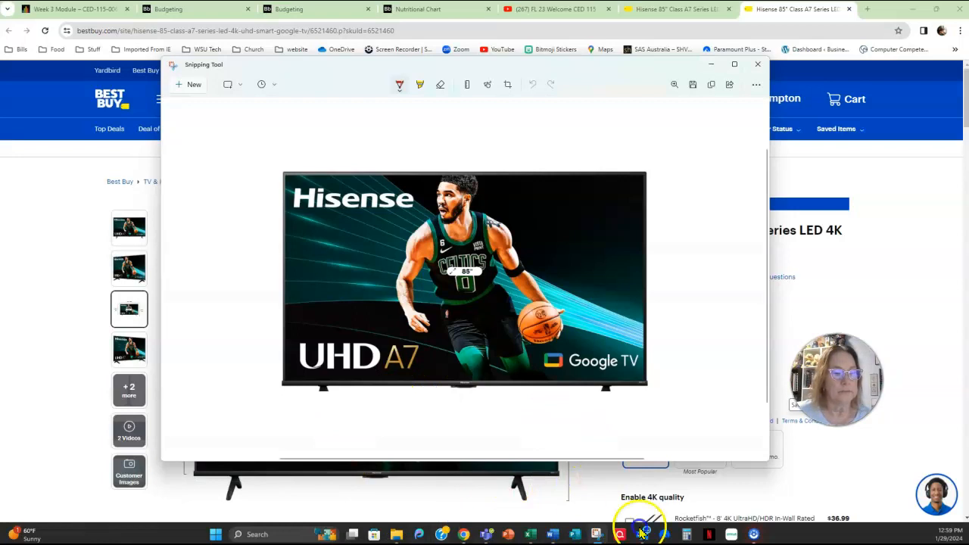
Return to Excel, check the TV's price on the Best Buy page in Chrome, and set the TV's item cost to 699.99
click(532, 535)
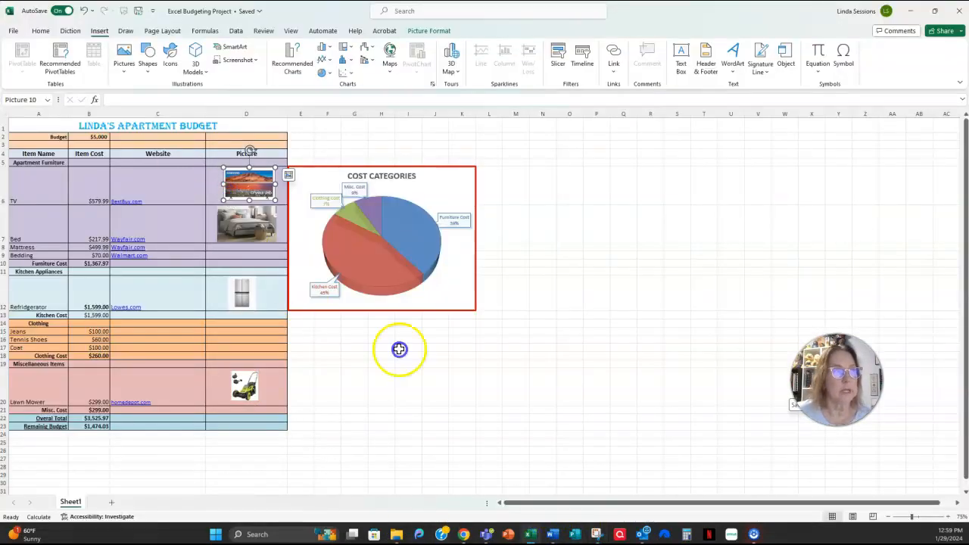
click(83, 186)
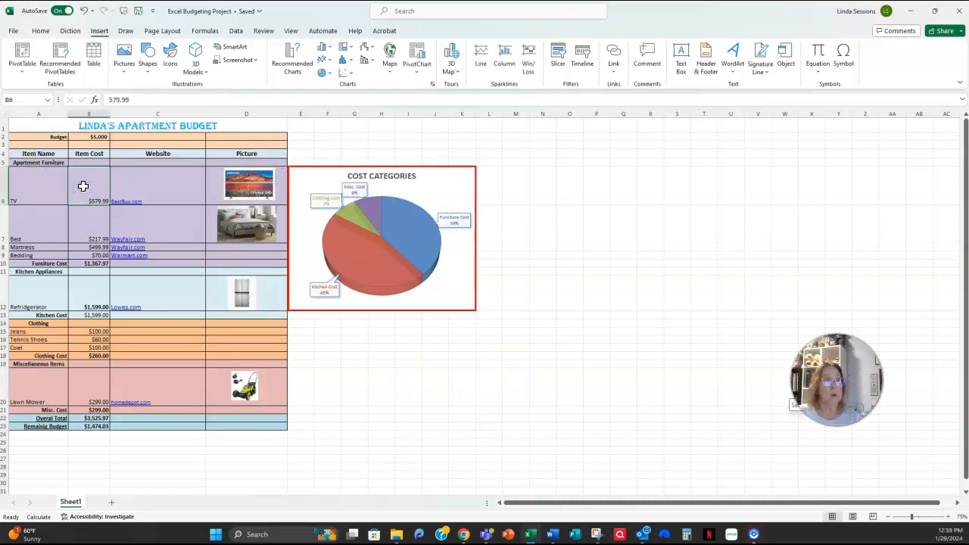
click(463, 535)
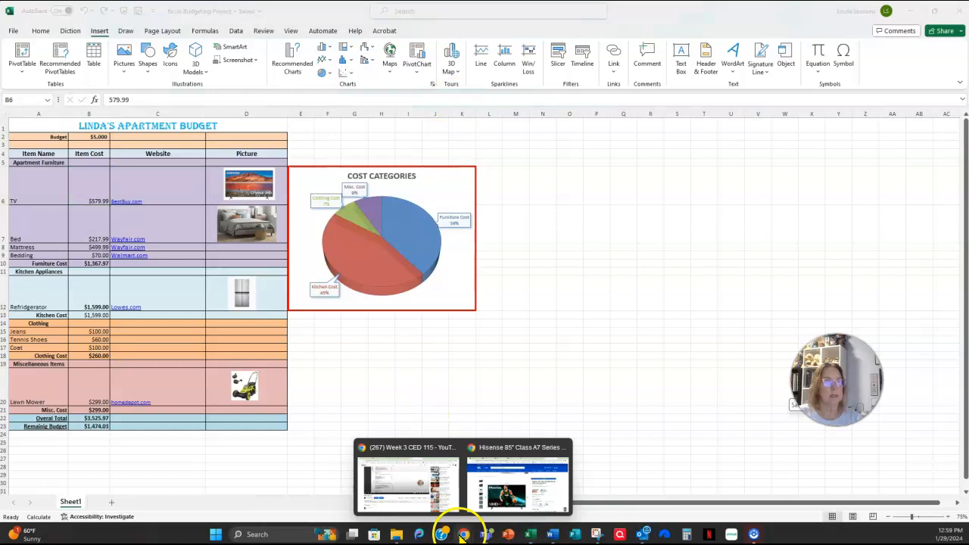
click(499, 481)
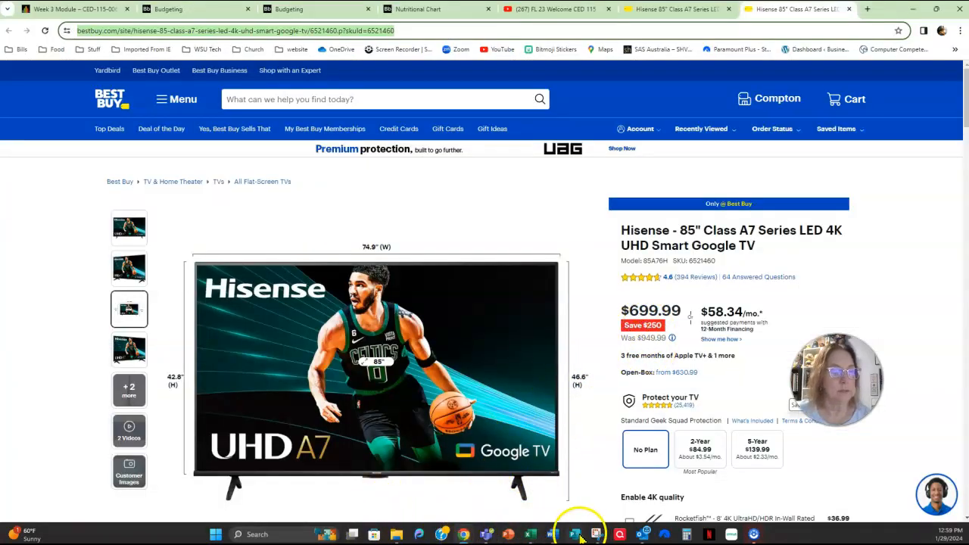
click(529, 534)
click(88, 189)
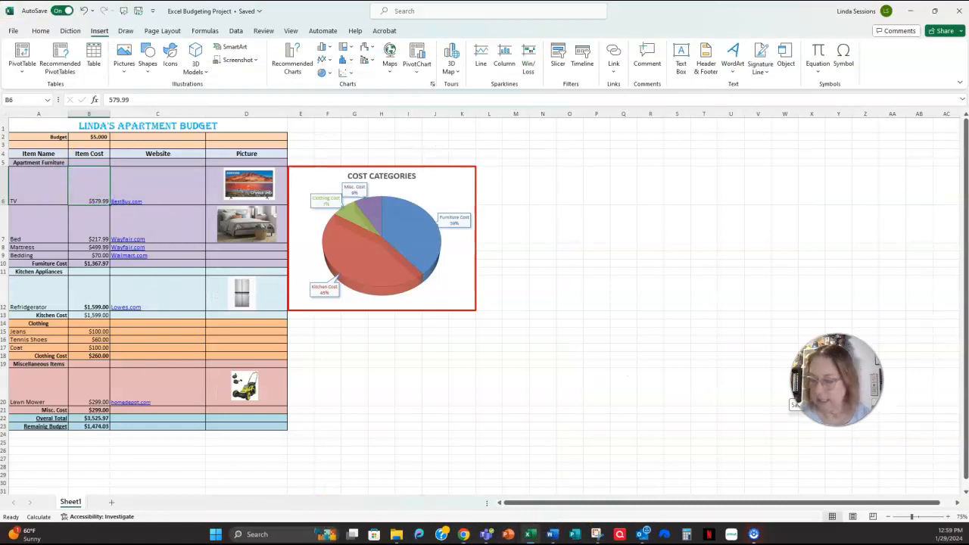
text(69)
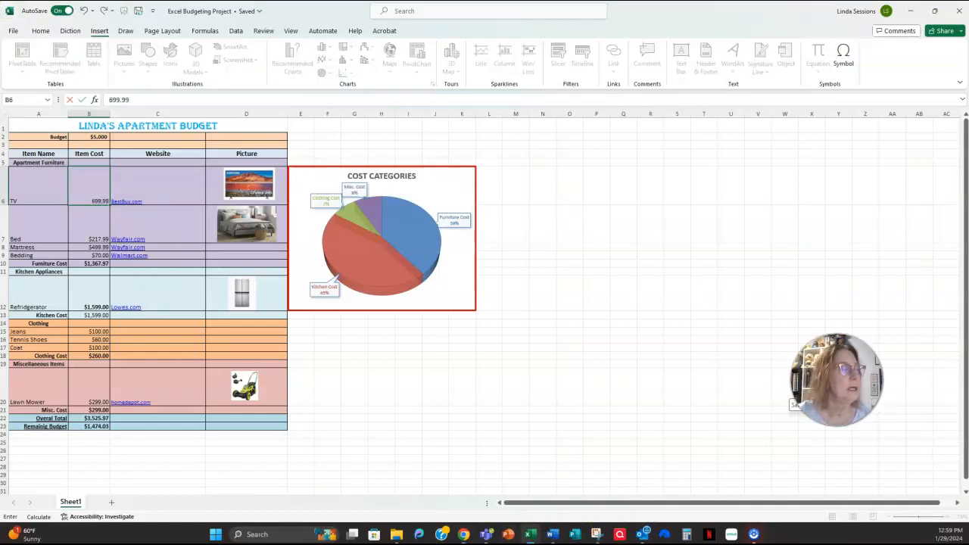
key(Return)
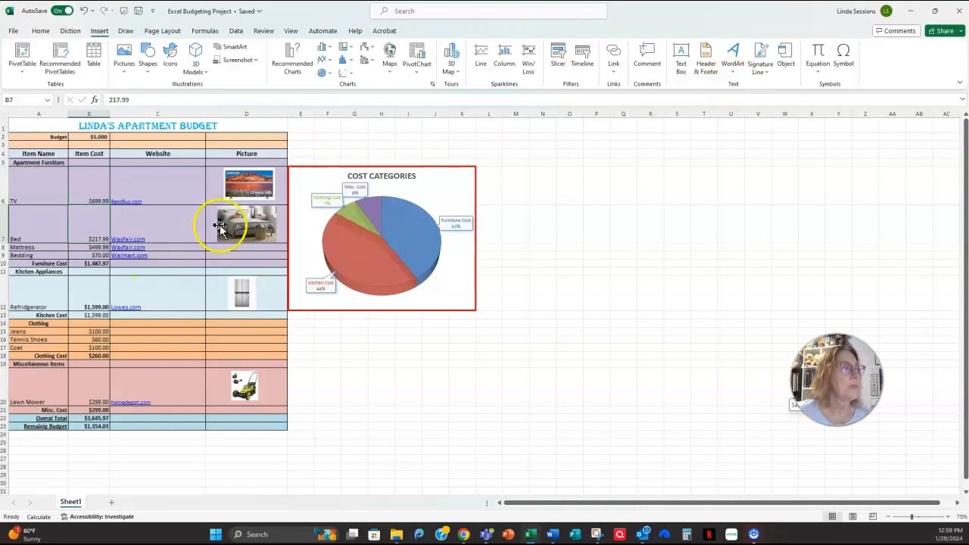
Examine the subtotal formulas in column B for the furniture, kitchen, clothing and miscellaneous costs
click(88, 184)
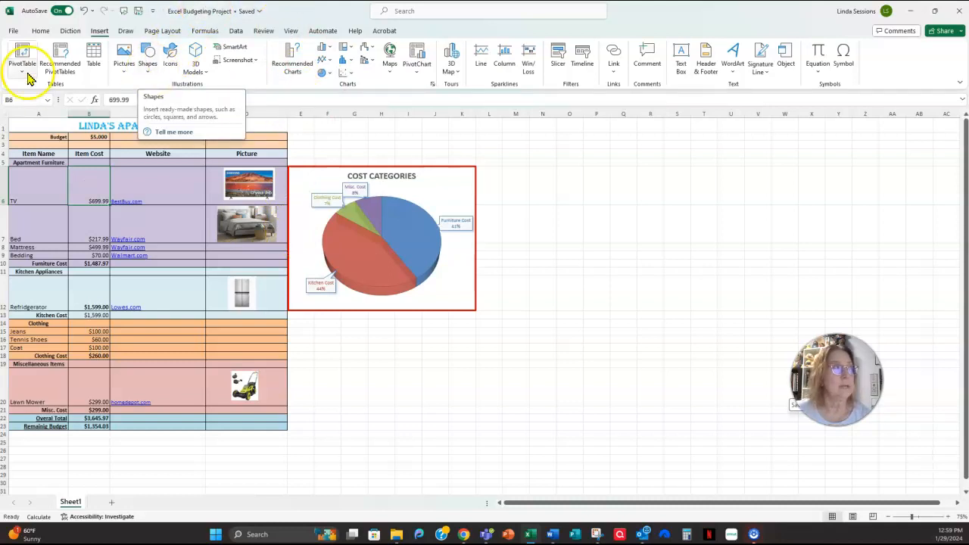
click(44, 33)
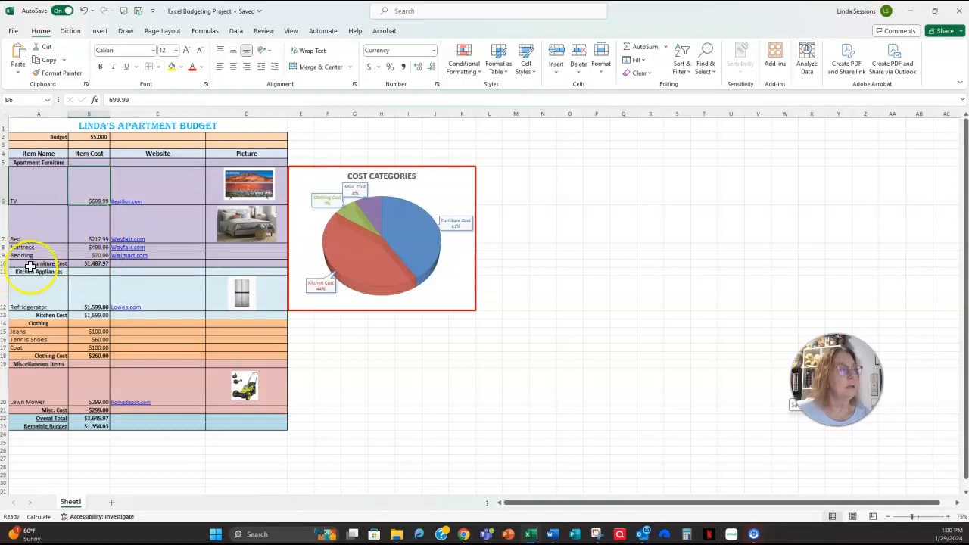
click(76, 263)
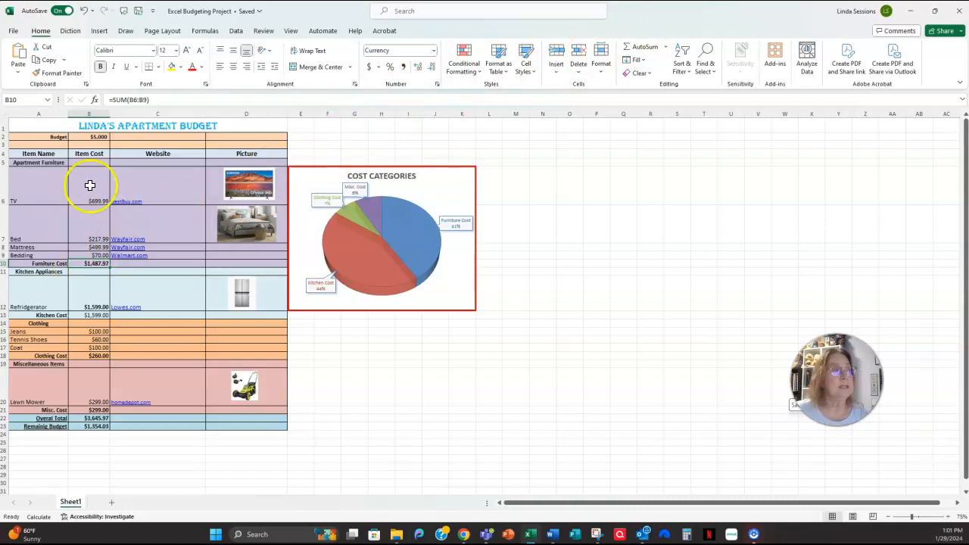
click(91, 263)
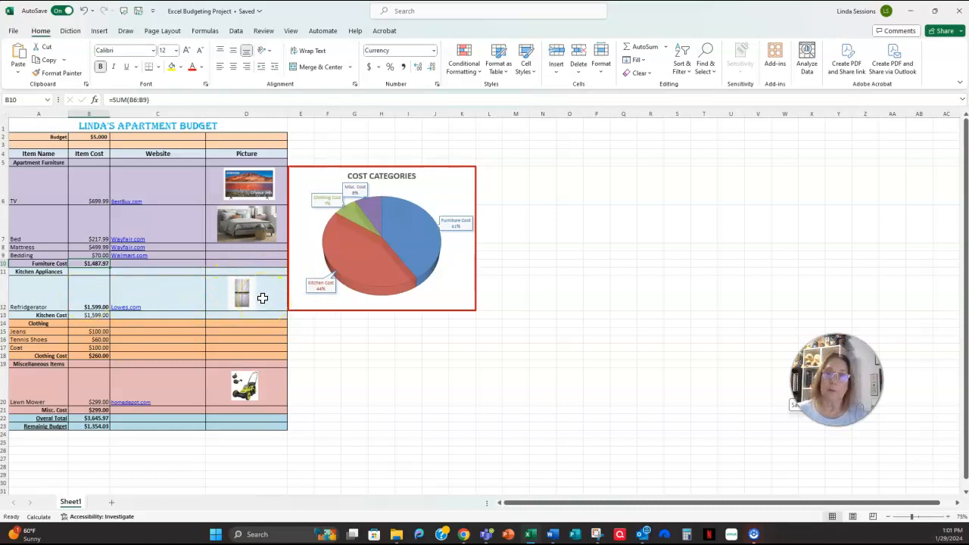
click(47, 315)
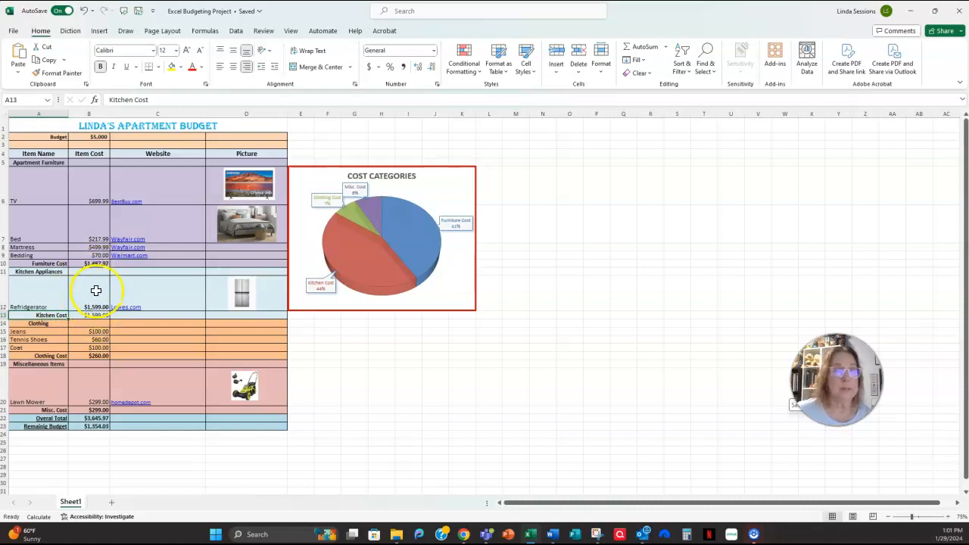
click(75, 316)
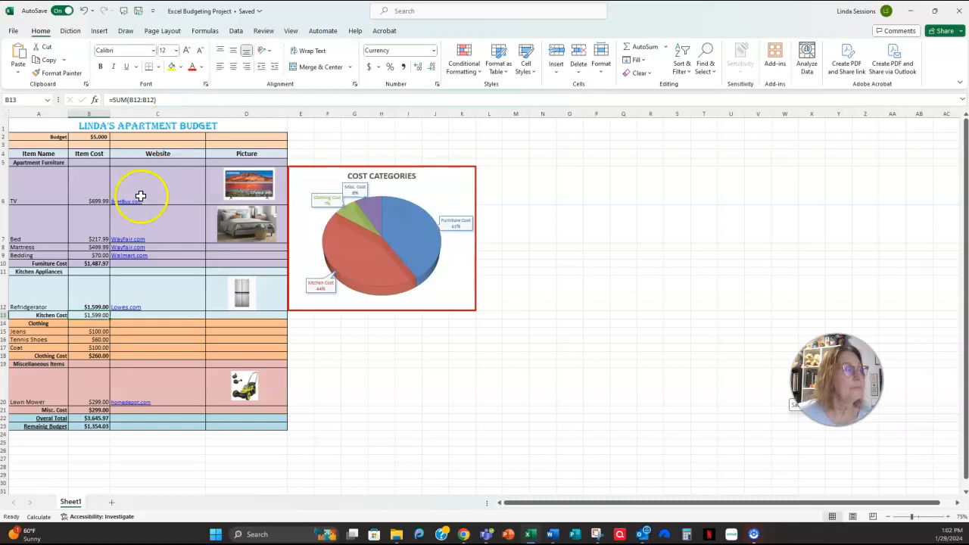
click(23, 324)
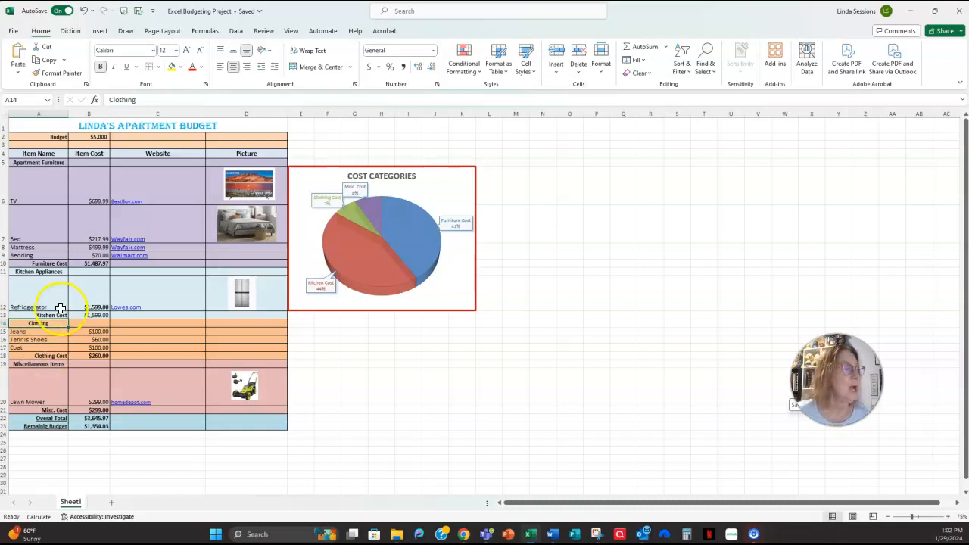
click(124, 332)
click(122, 348)
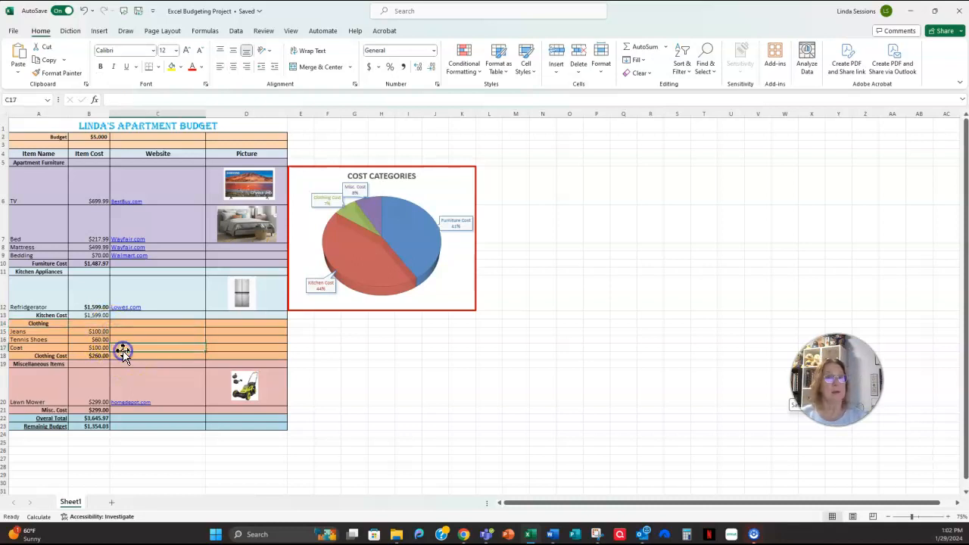
click(75, 355)
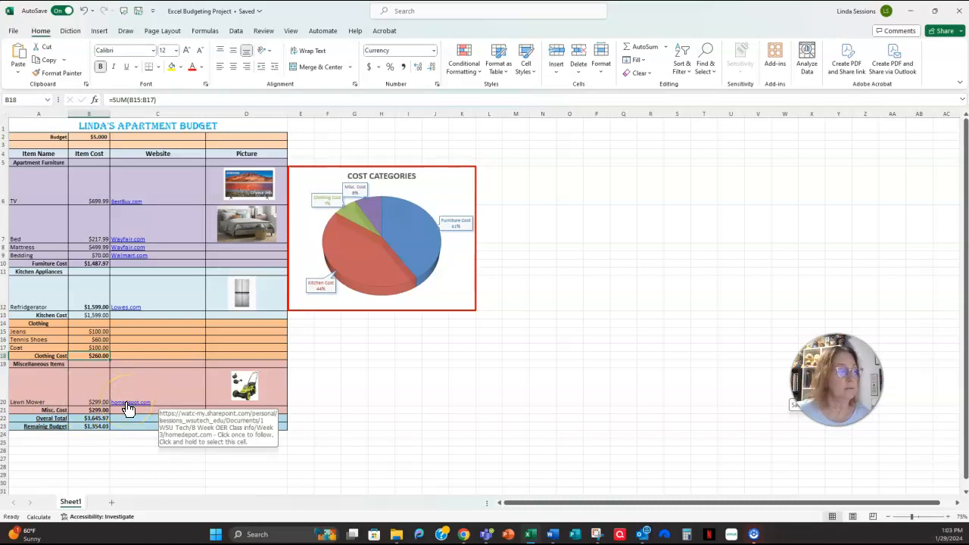
click(79, 410)
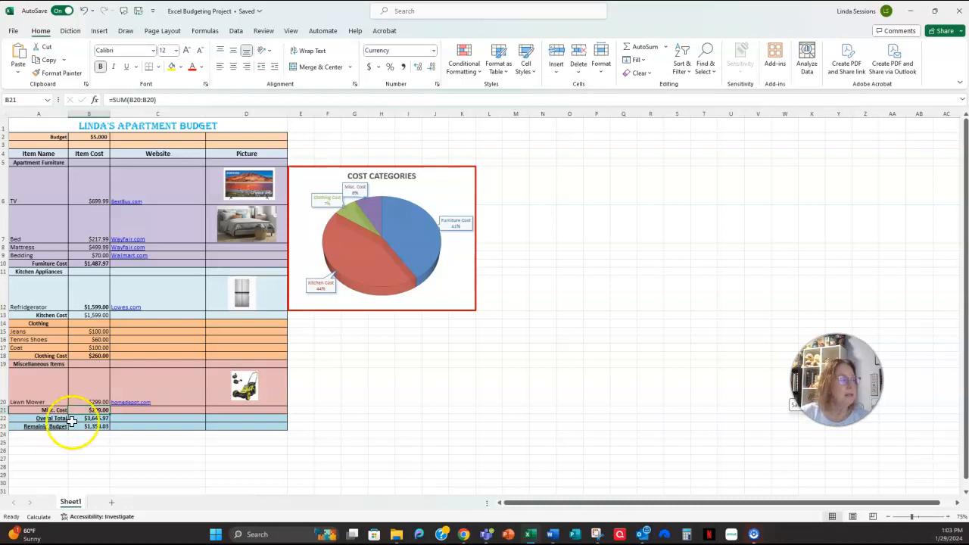
Examine the formulas for the overall total and remaining budget, and revisit the Furniture Cost subtotal
click(73, 417)
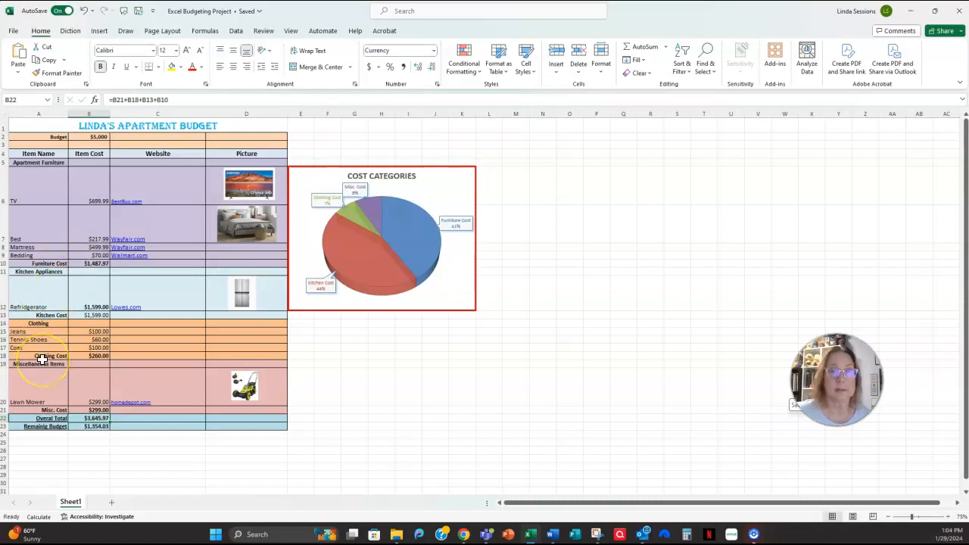
click(75, 424)
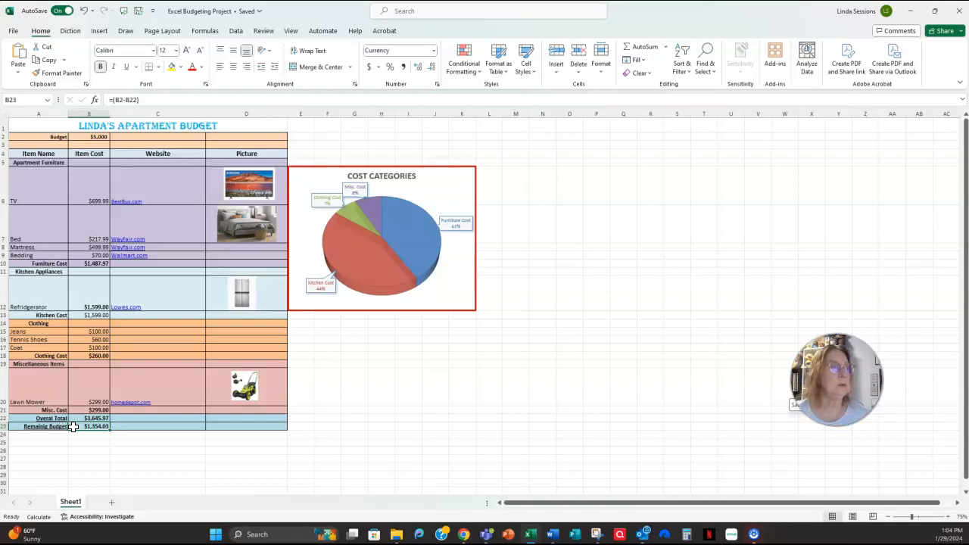
click(81, 263)
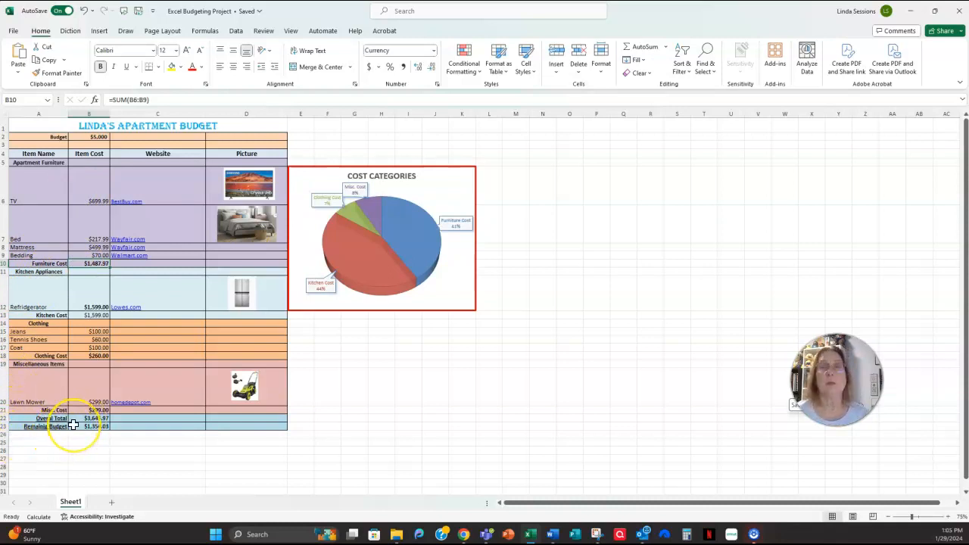
Review the Cost Categories pie chart's formatting, design and data label options without changing them, and deselect the chart
click(423, 187)
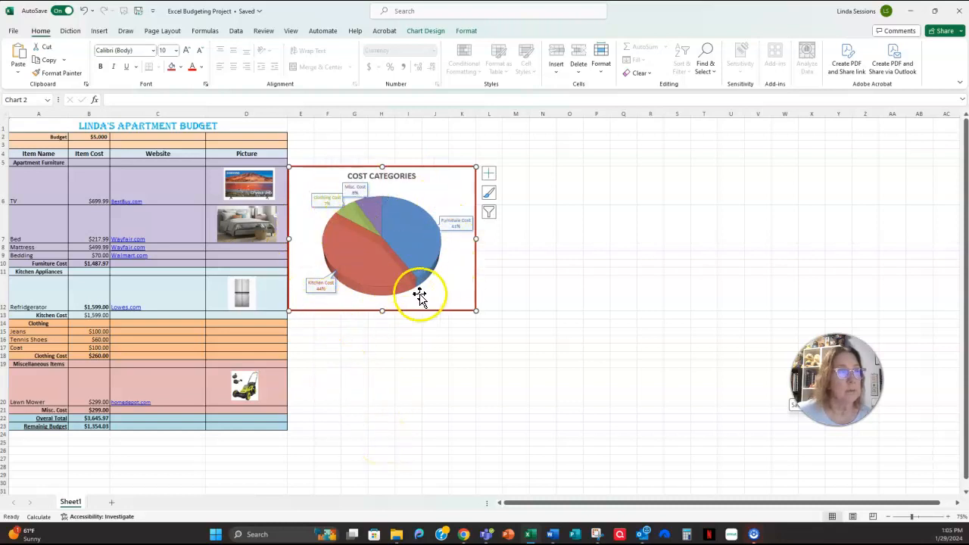
click(452, 258)
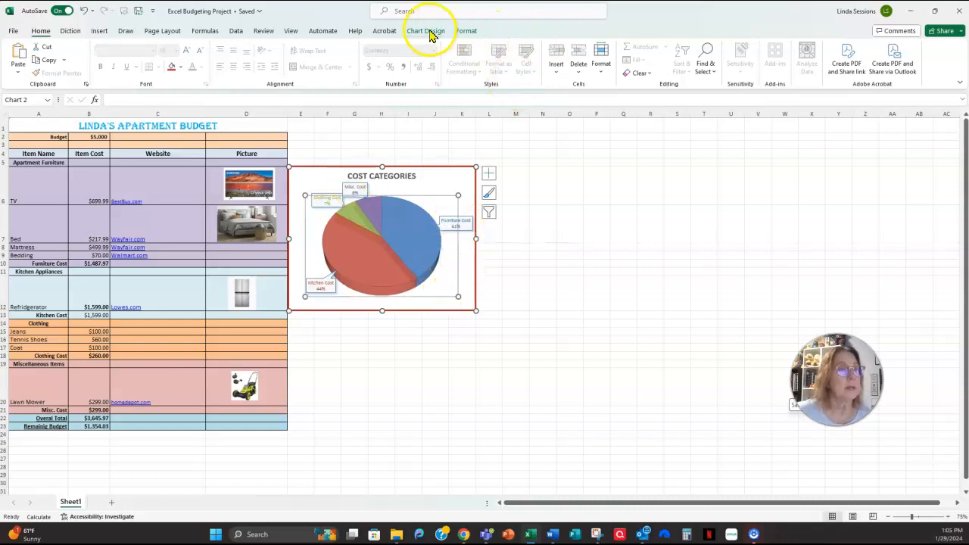
click(465, 31)
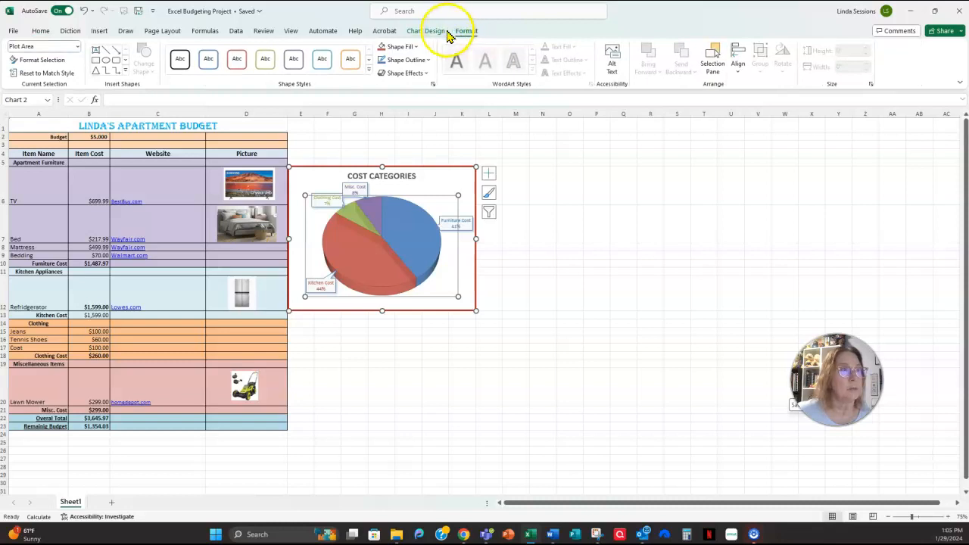
click(425, 31)
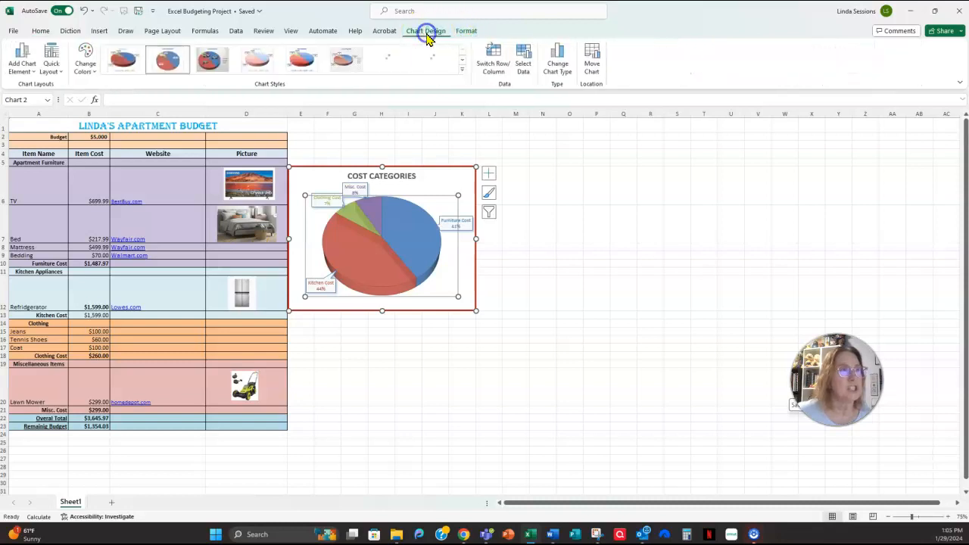
click(32, 75)
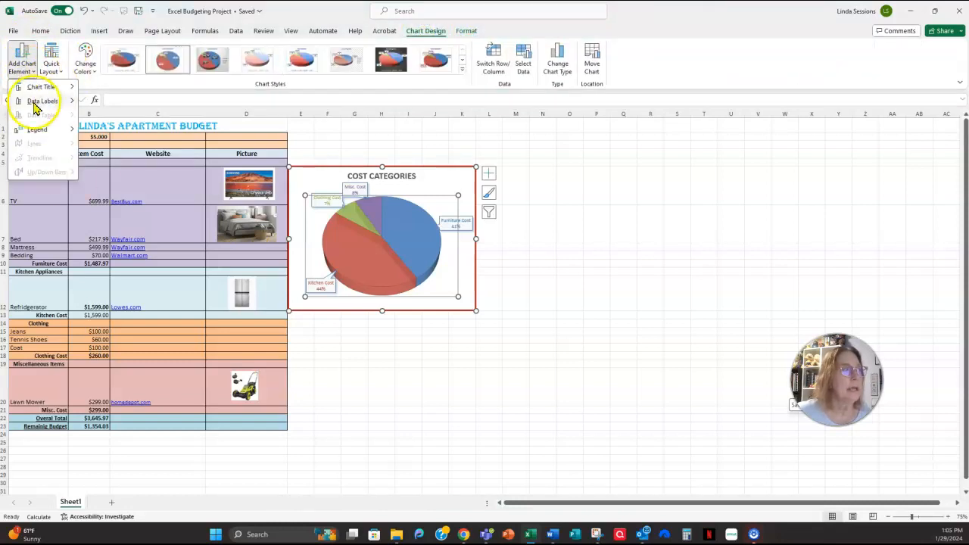
mouse_move(34, 108)
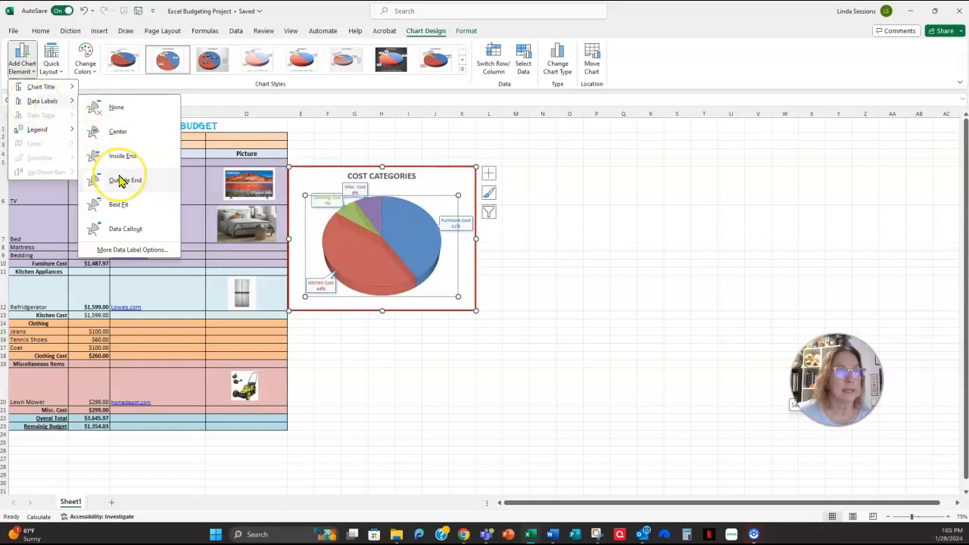
click(601, 193)
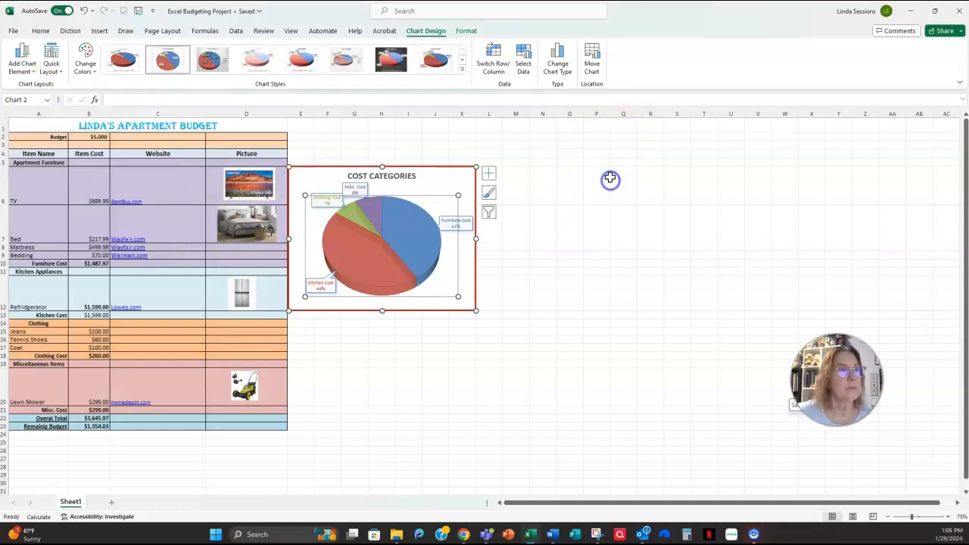
click(570, 186)
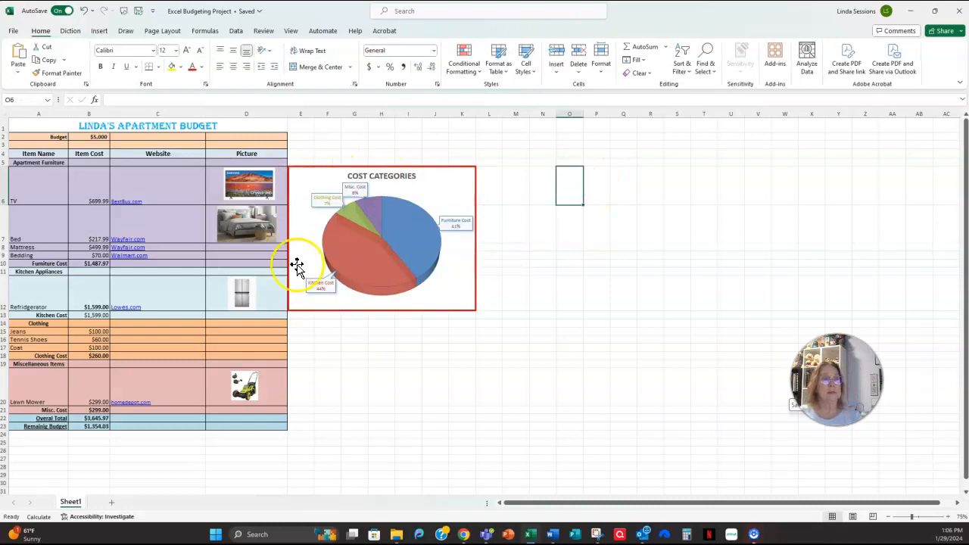